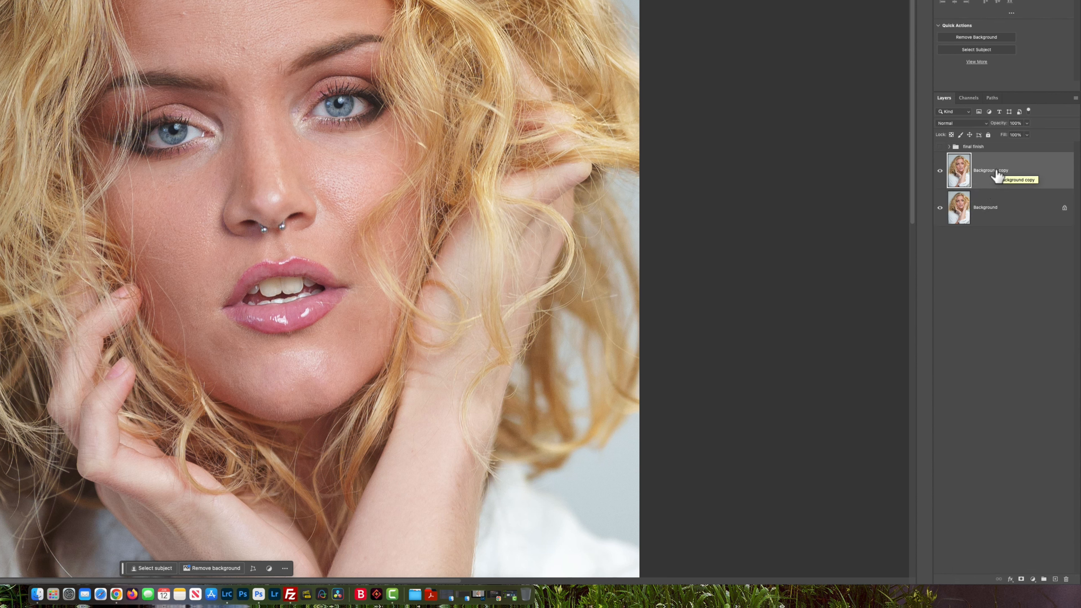
# - Rename the Background copy layer as Reblum
pyautogui.doubleClick(996, 170)
pyautogui.write('Reblum')
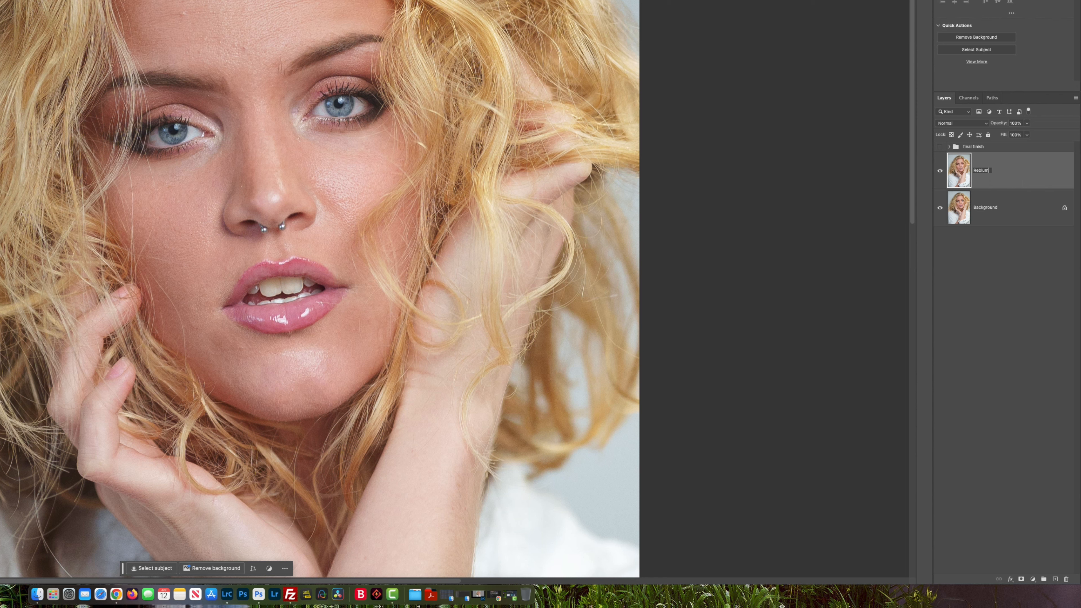
pyautogui.press('Return')
# - Duplicate the Background layer and name the copy Retouch4me
pyautogui.moveTo(998, 220); pyautogui.dragTo(1055, 578)
pyautogui.doubleClick(990, 207)
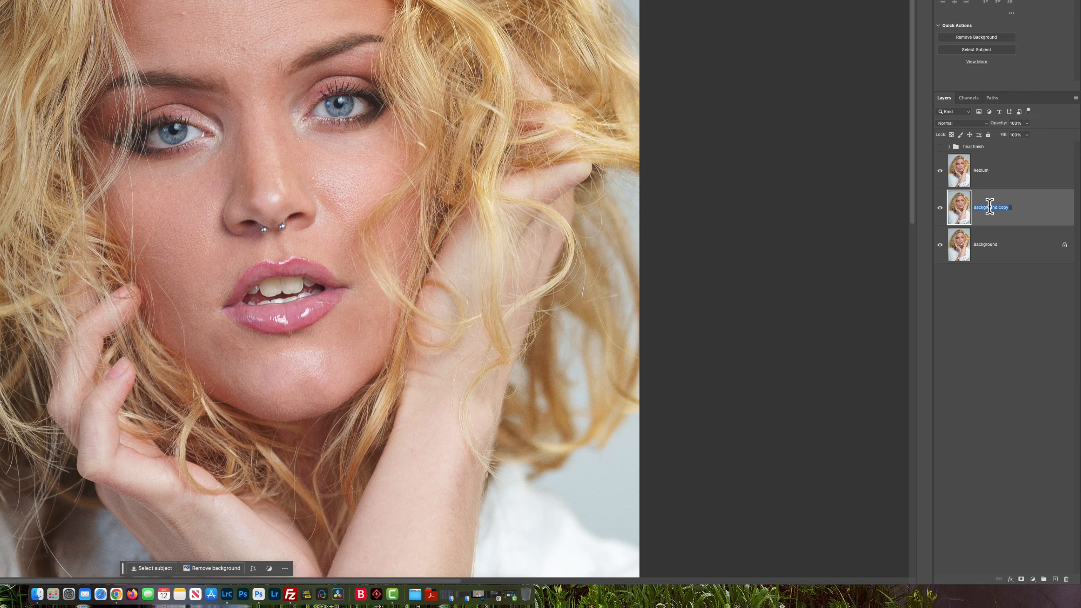
pyautogui.write('Re')
pyautogui.write('touch4me')
pyautogui.press('Return')
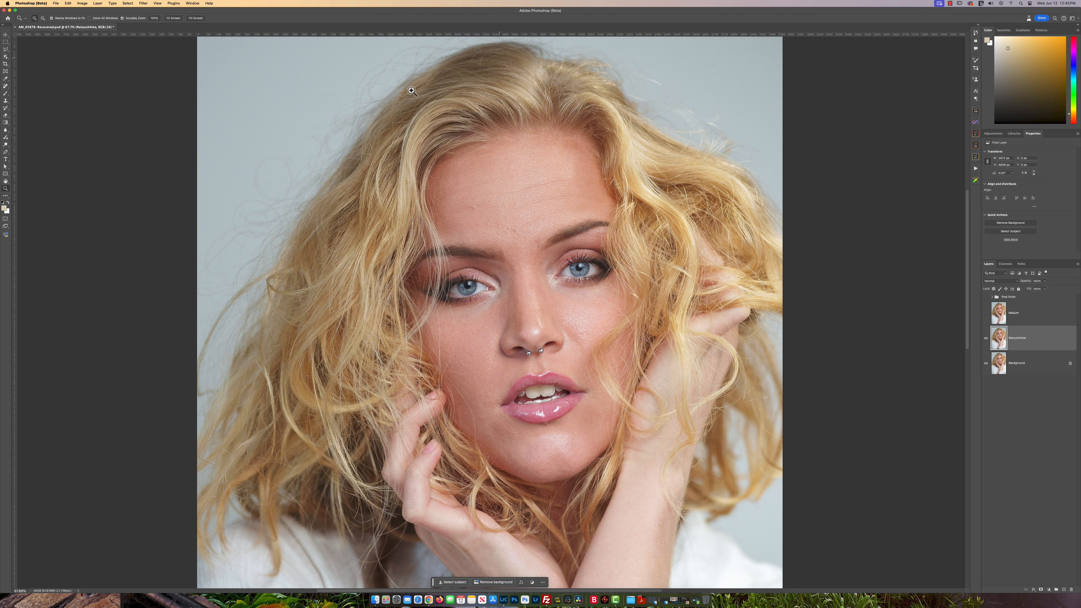
# - Apply the Retouch4me Dodge Burn filter to the Retouch4me layer with Blend at 100, checking the face against the original
pyautogui.click(142, 4)
pyautogui.moveTo(163, 172)
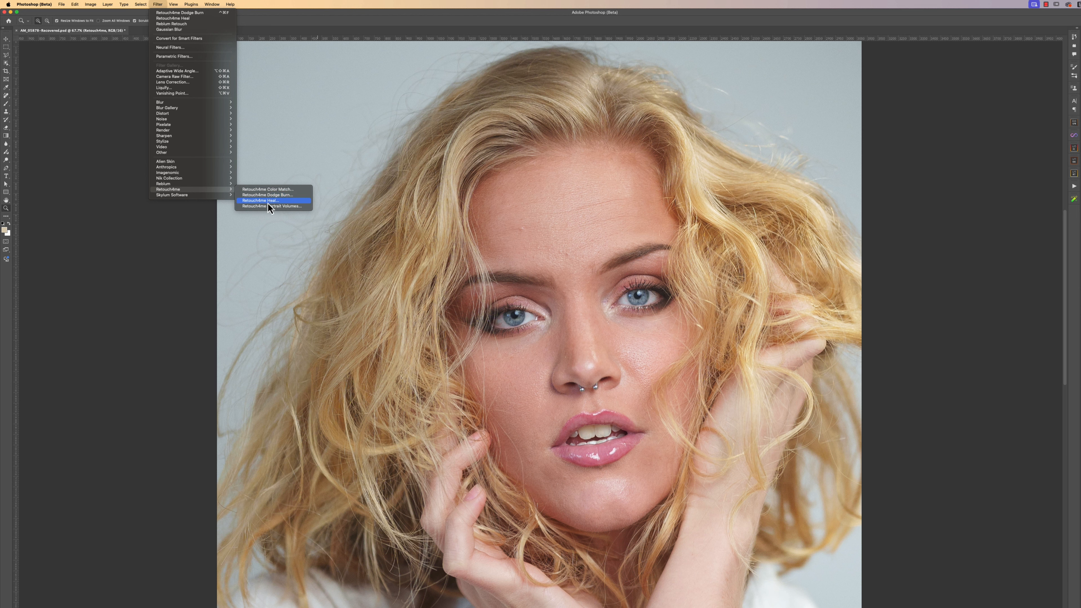
pyautogui.click(284, 195)
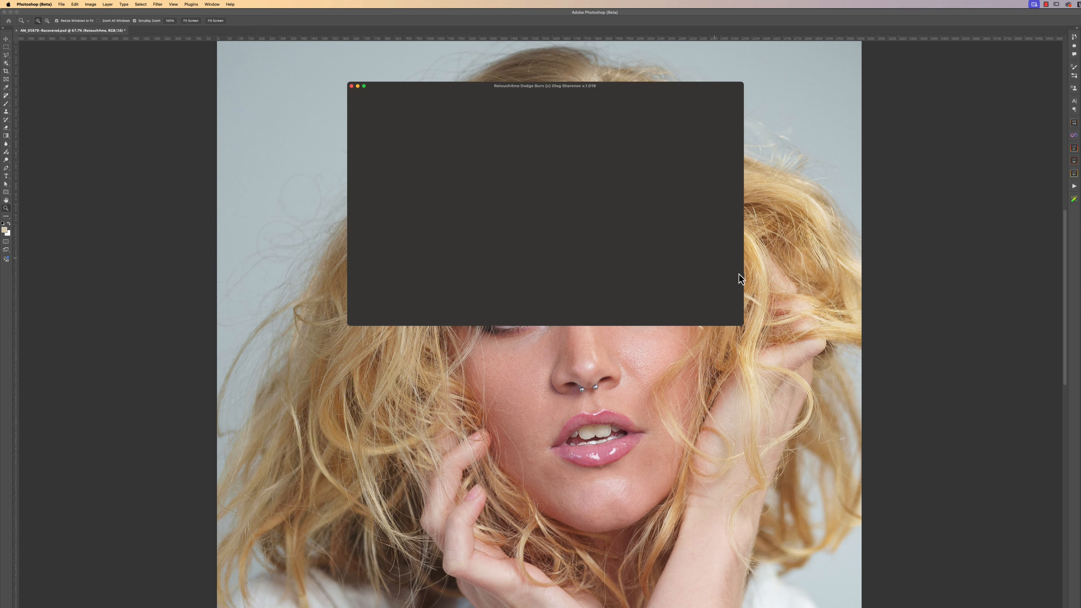
pyautogui.doubleClick(620, 88)
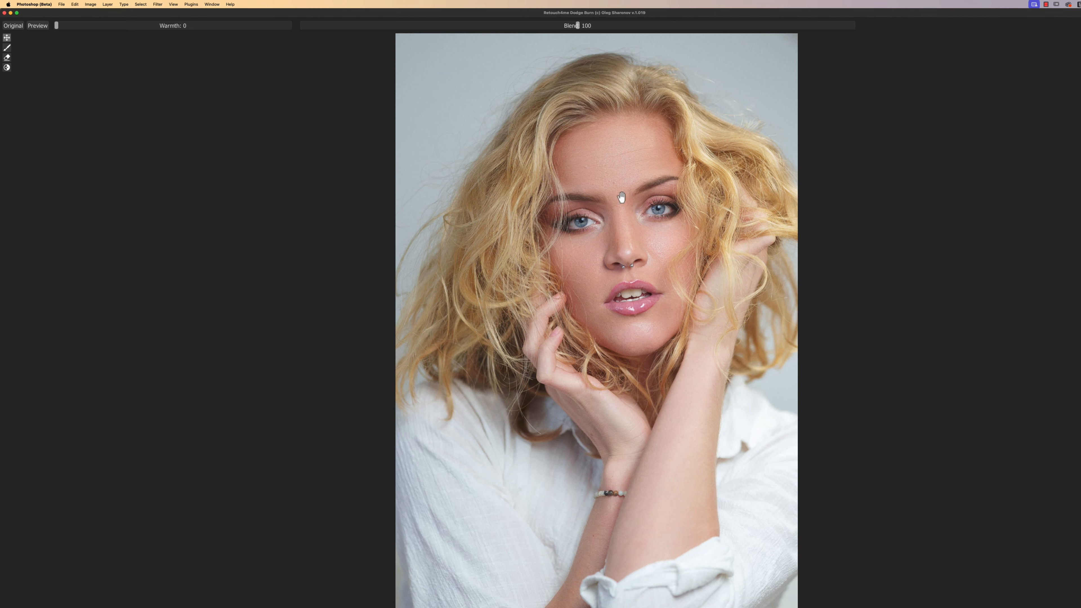
pyautogui.scroll(5, 625, 202)
pyautogui.scroll(-1, 625, 203)
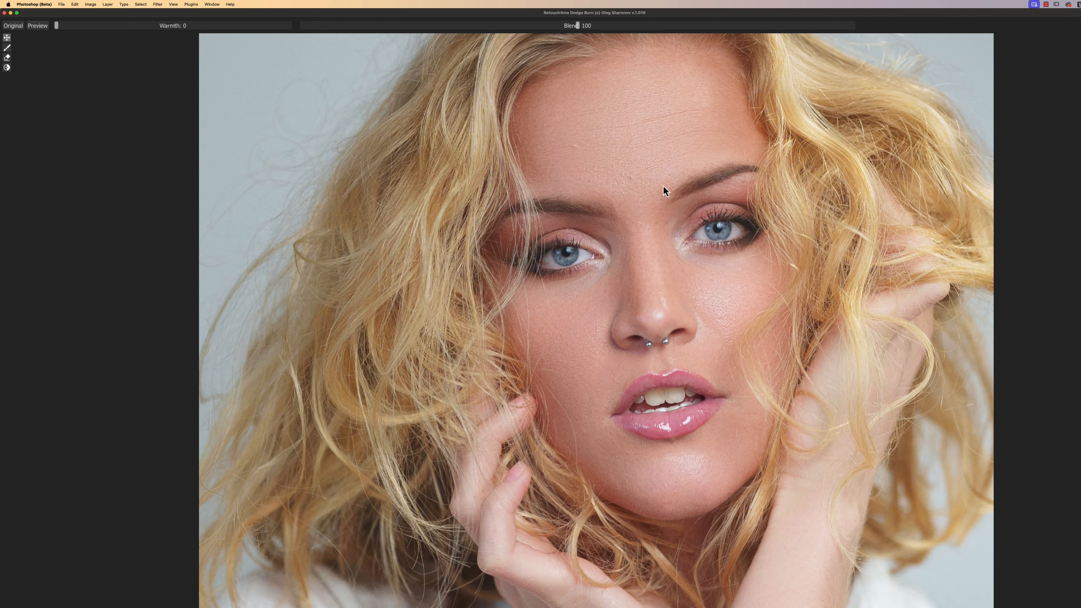
pyautogui.moveTo(663, 186); pyautogui.dragTo(634, 240)
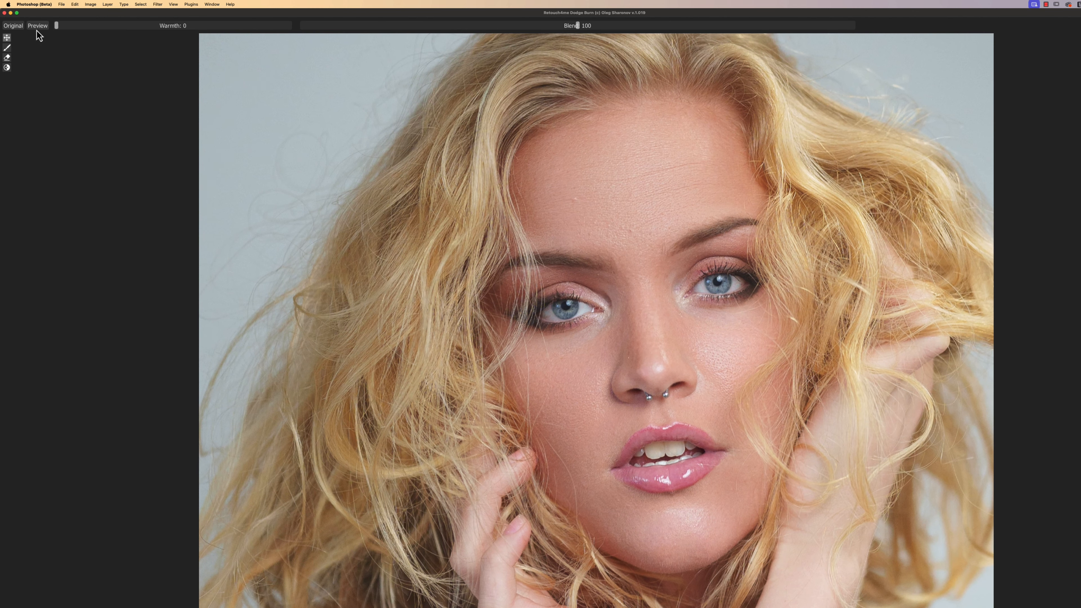
pyautogui.click(14, 27)
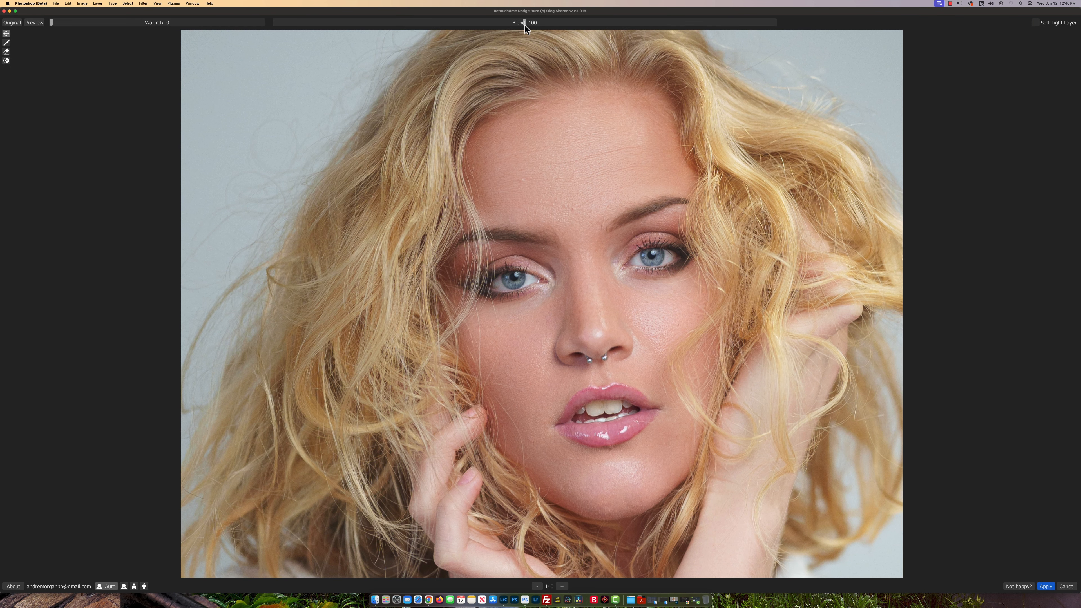
pyautogui.click(1046, 587)
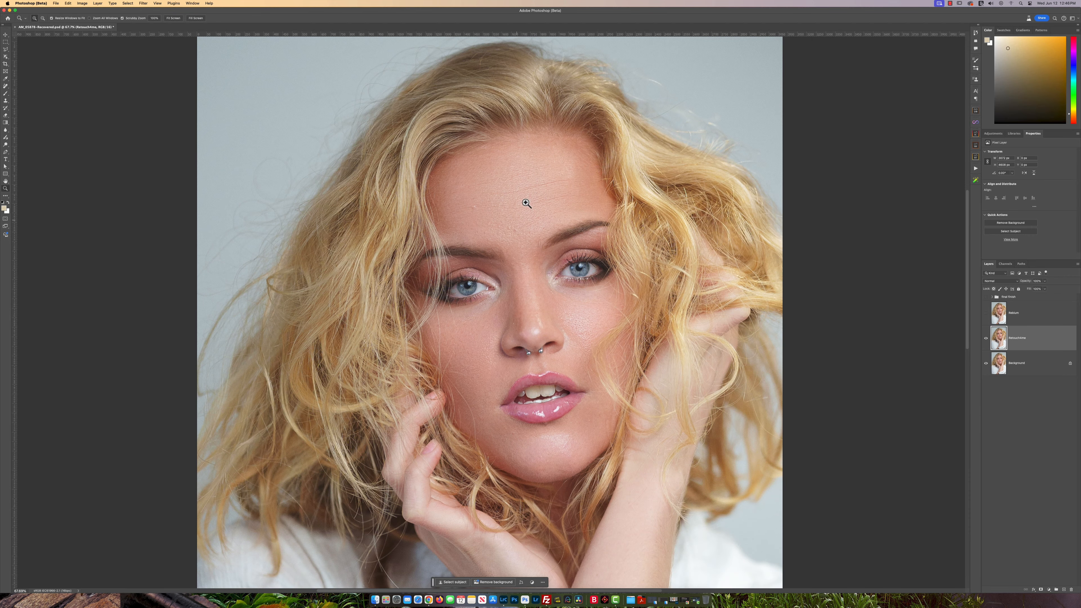
# - Hide the Retouch4me layer, then show and select the Reblum layer
pyautogui.click(986, 338)
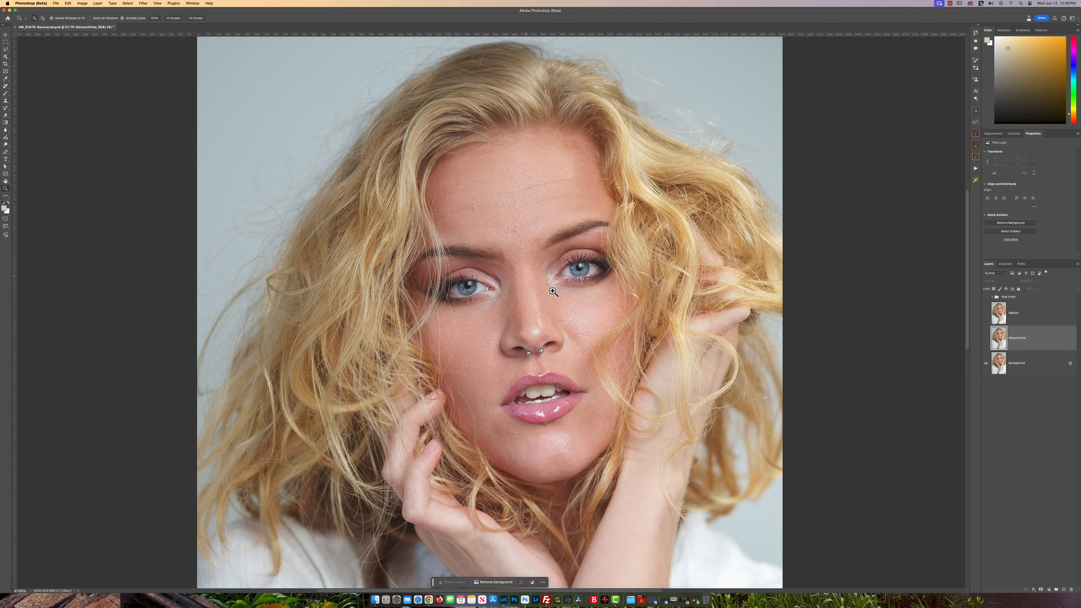
pyautogui.click(985, 313)
pyautogui.click(998, 321)
# - Apply the Reblum Retouch filter in the Natural style to the Reblum layer, inspecting the face up close
pyautogui.click(143, 3)
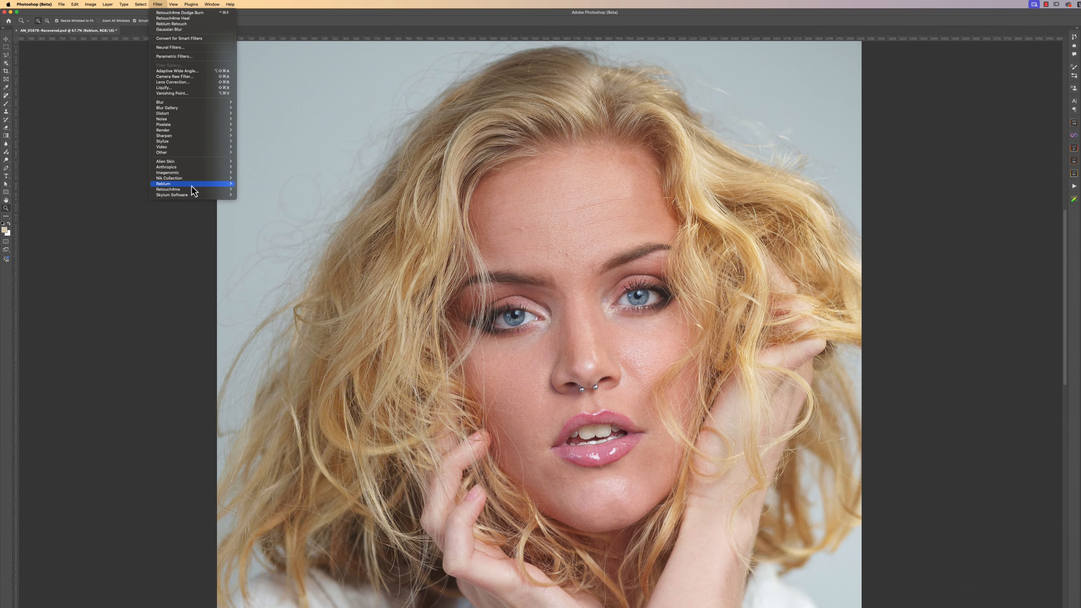
pyautogui.moveTo(194, 188)
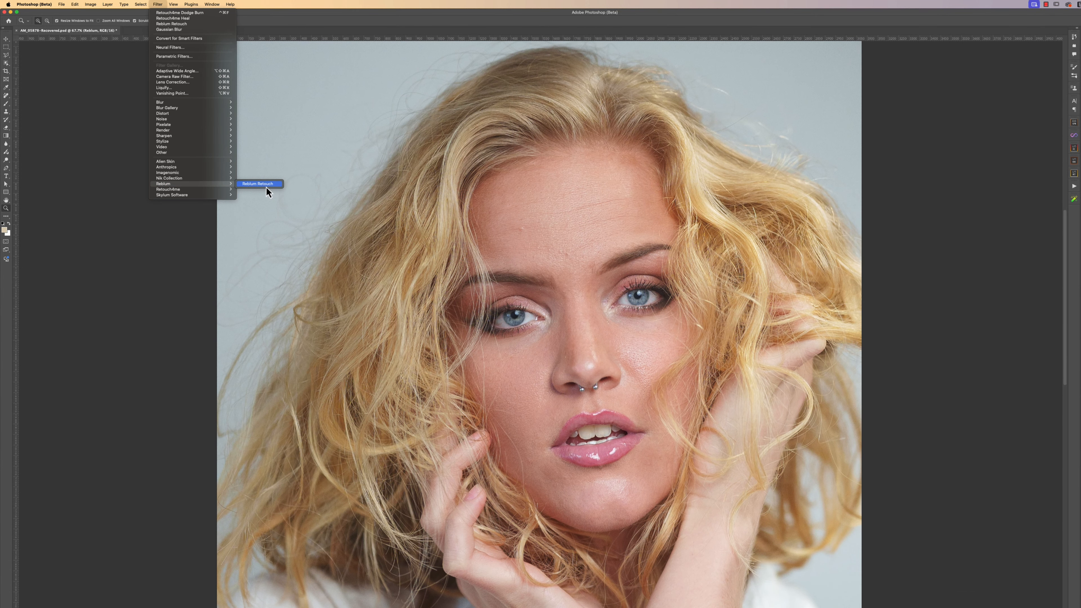
pyautogui.click(268, 188)
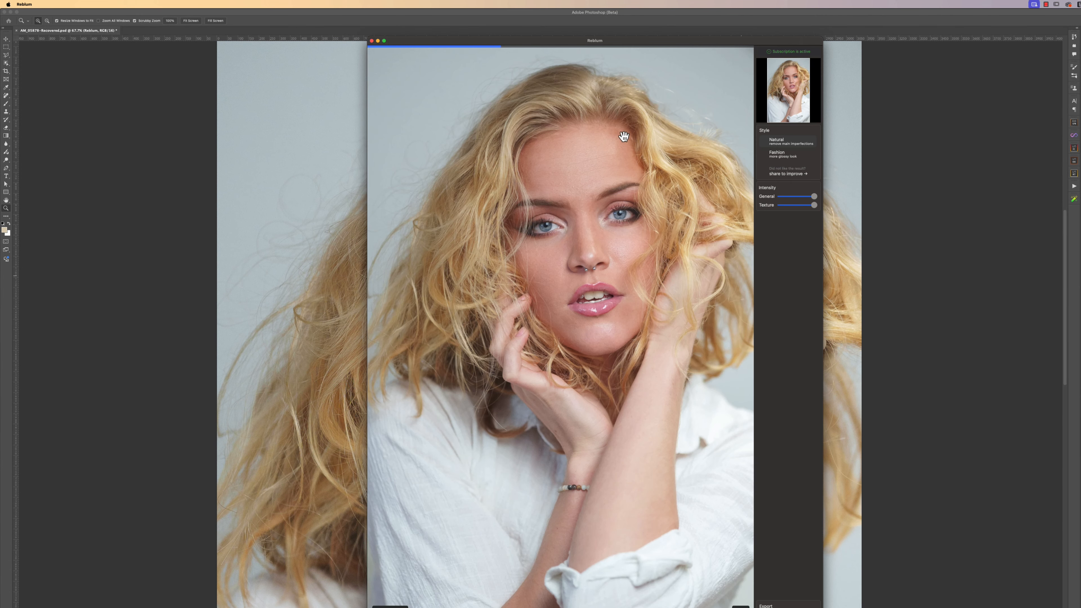
pyautogui.doubleClick(621, 41)
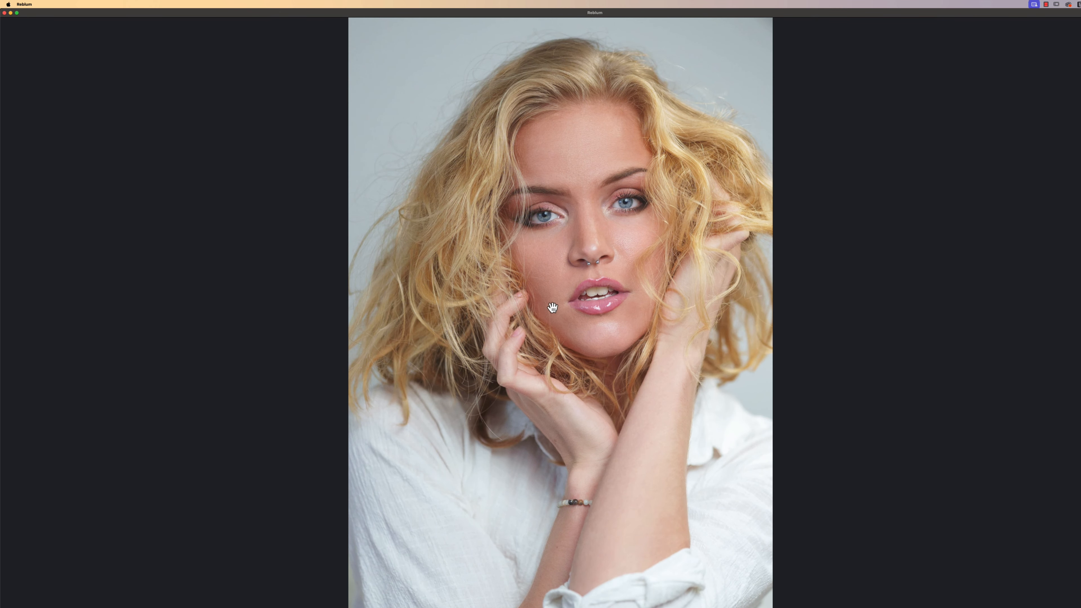
pyautogui.scroll(2, 577, 217)
pyautogui.scroll(5, 621, 251)
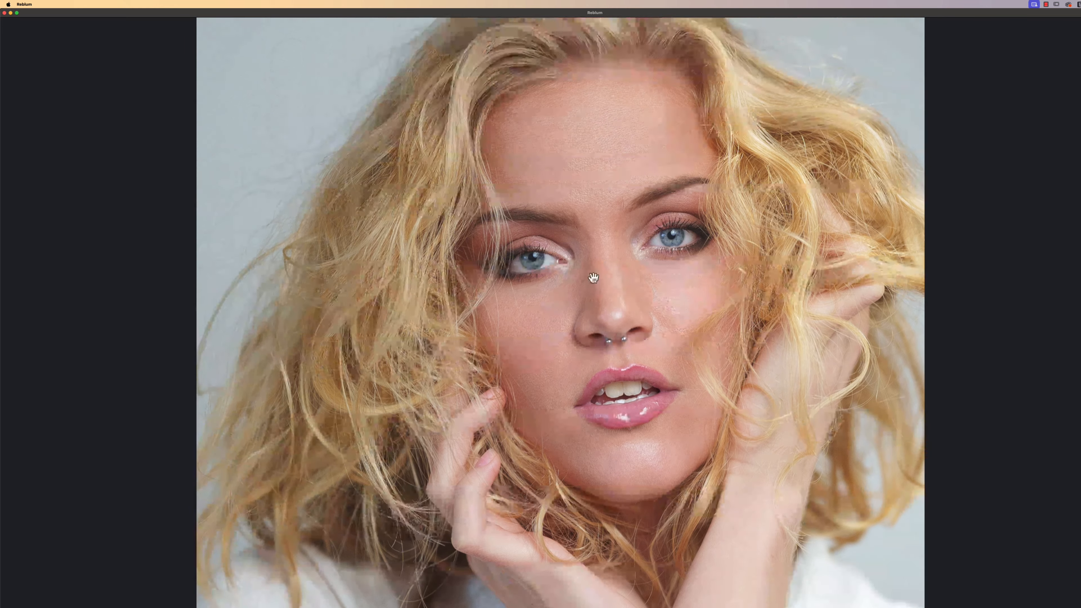
pyautogui.moveTo(593, 277); pyautogui.dragTo(581, 304)
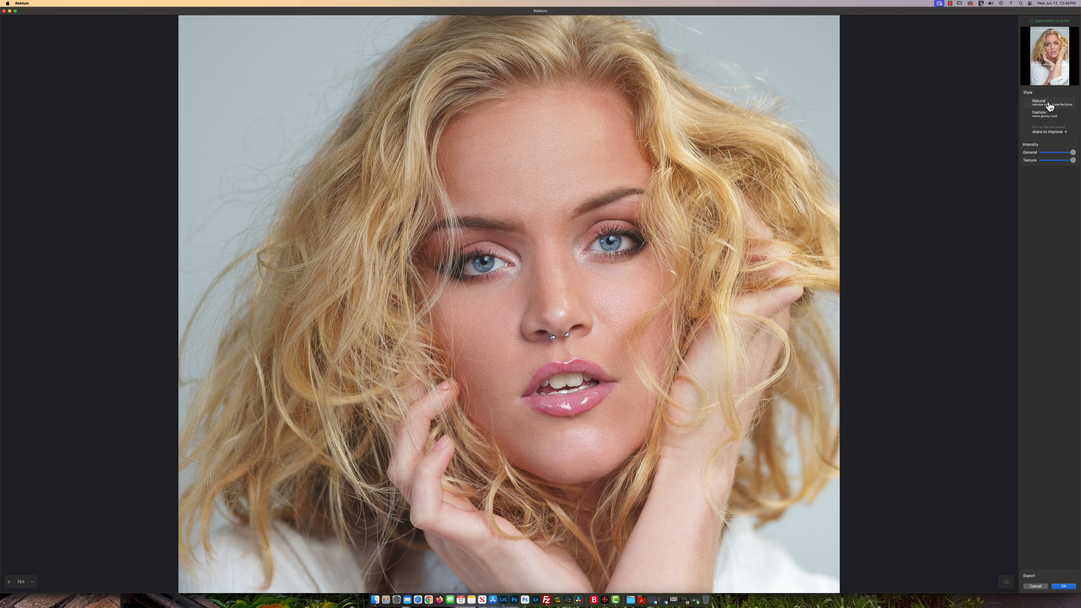
pyautogui.click(1063, 587)
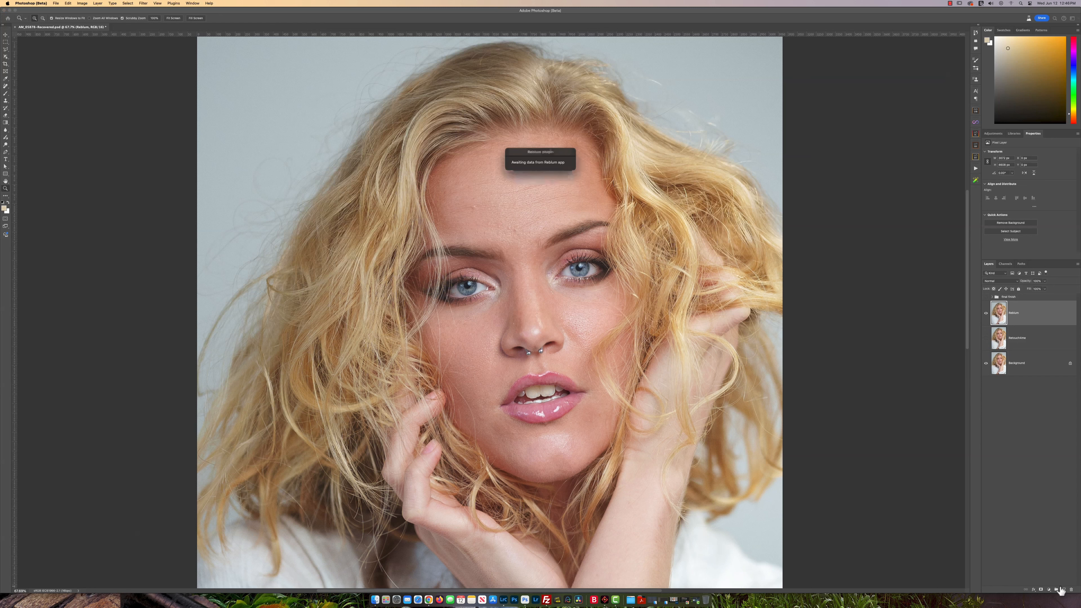
# - Rename the two retouched layers as Retouch4me 100 and Reblum Natural
pyautogui.doubleClick(1023, 337)
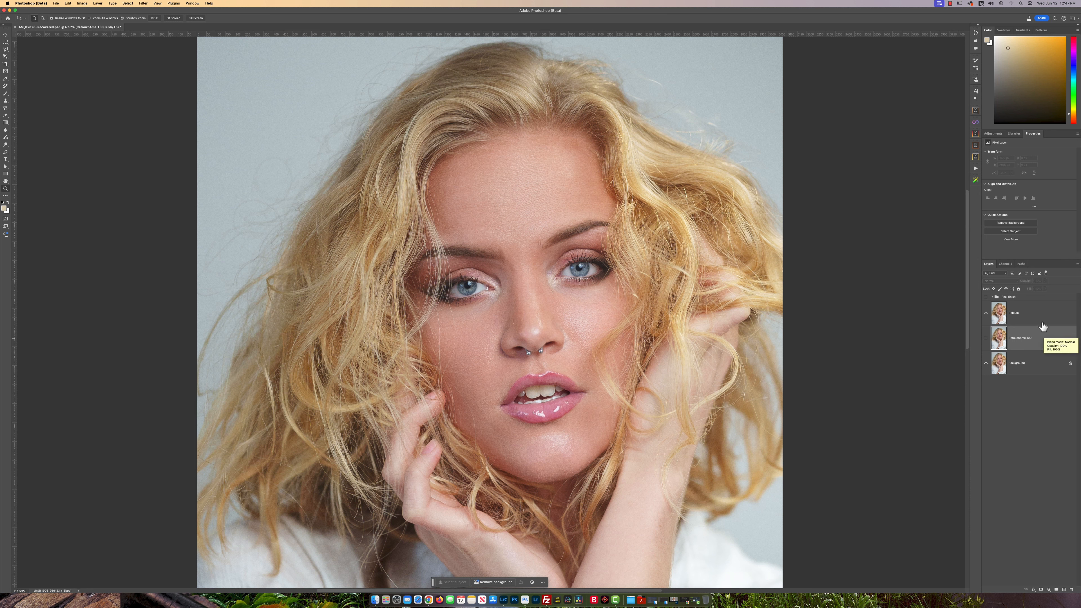
pyautogui.doubleClick(1017, 314)
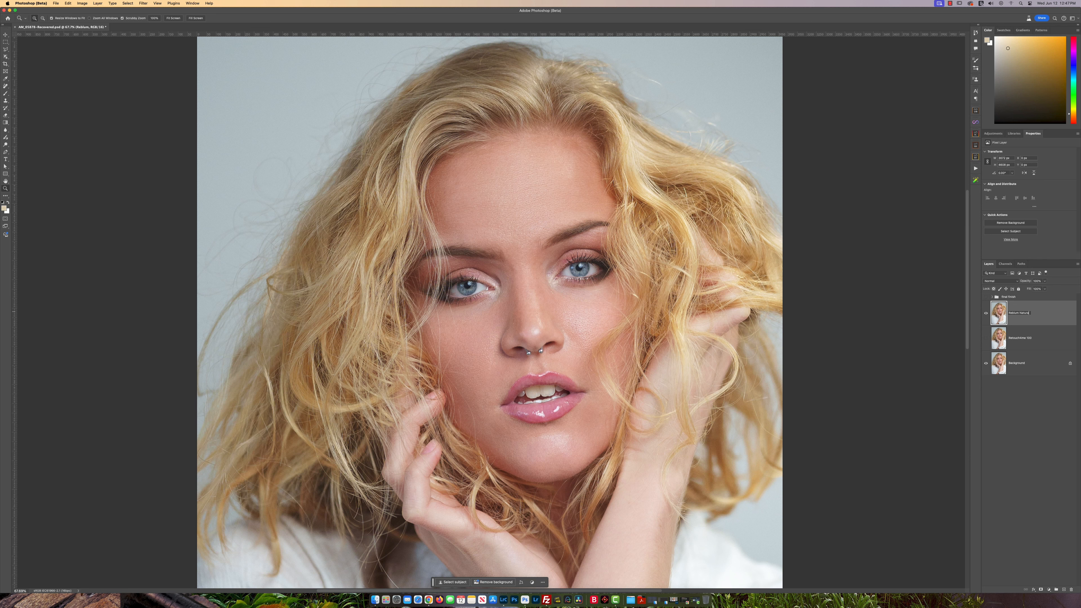
pyautogui.press('Return')
# - Compare the Retouch4me 100 and Reblum Natural results by toggling their visibility, leaving both layers hidden
pyautogui.click(986, 337)
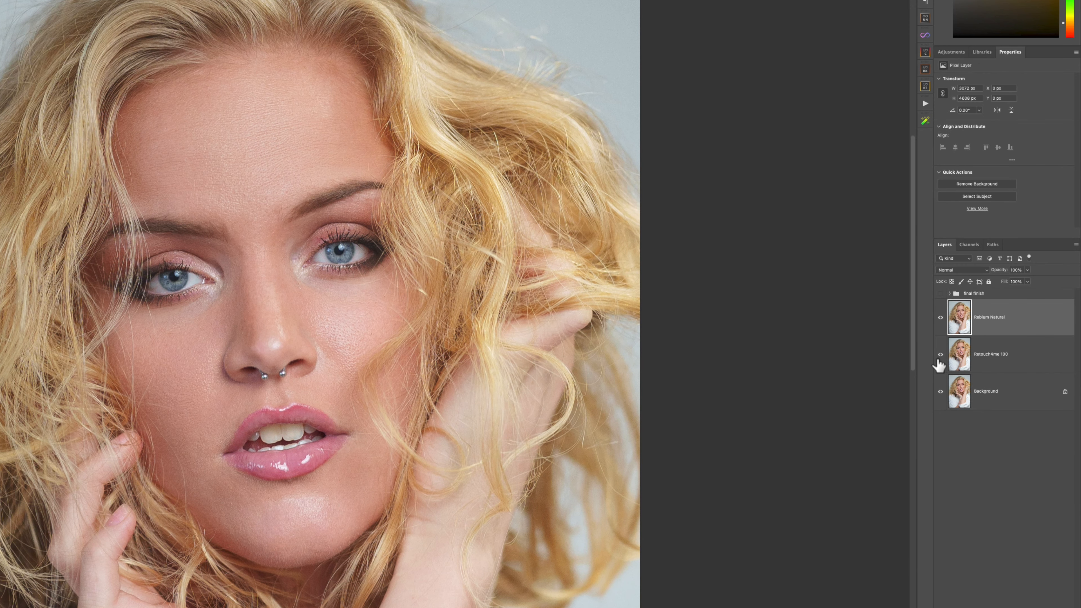
pyautogui.click(941, 318)
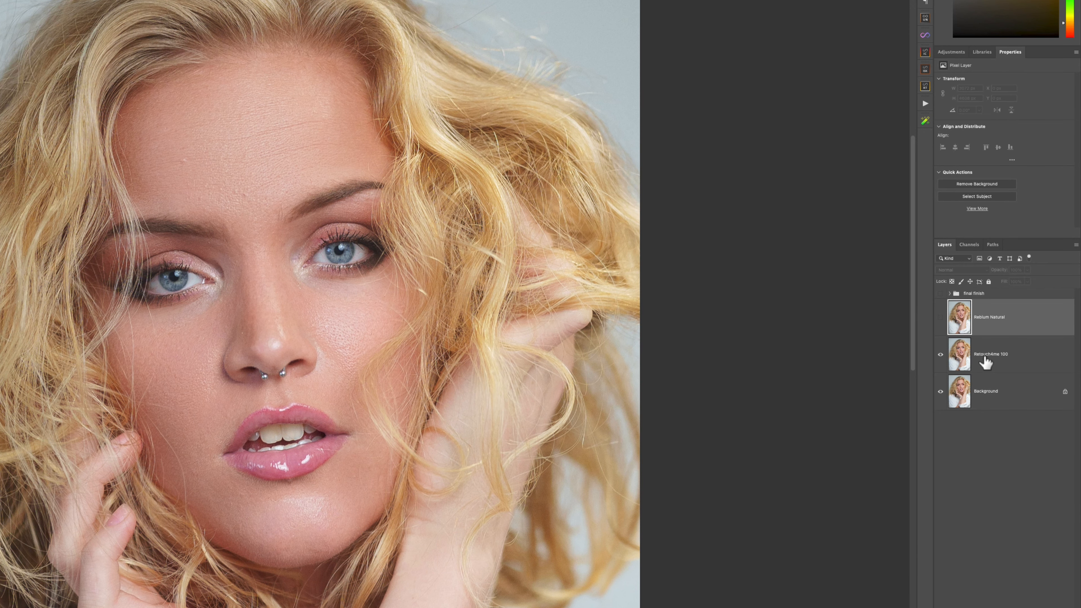
pyautogui.click(1023, 364)
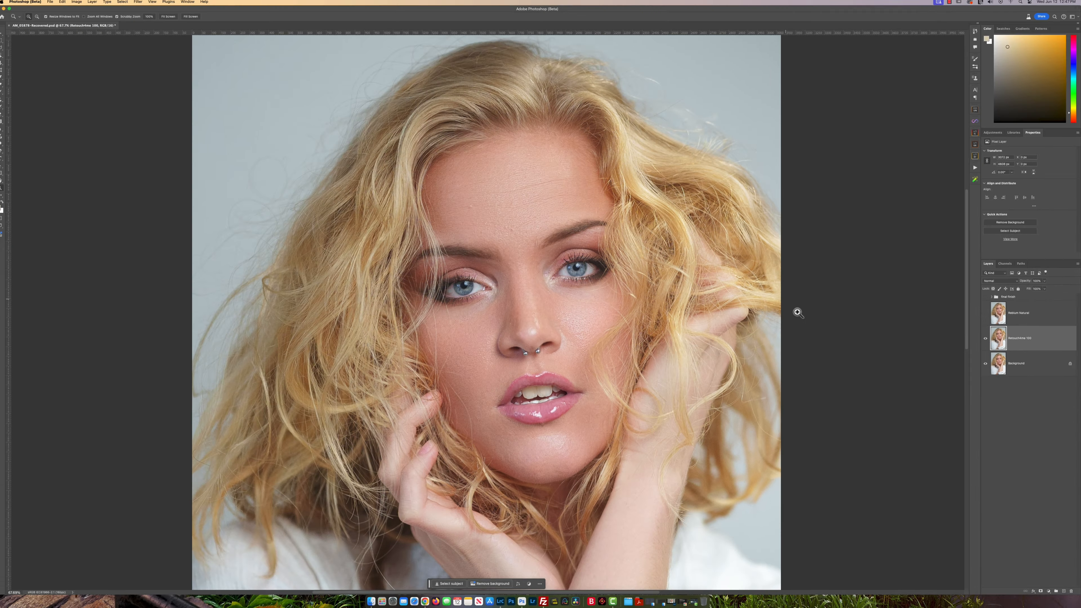
pyautogui.click(985, 339)
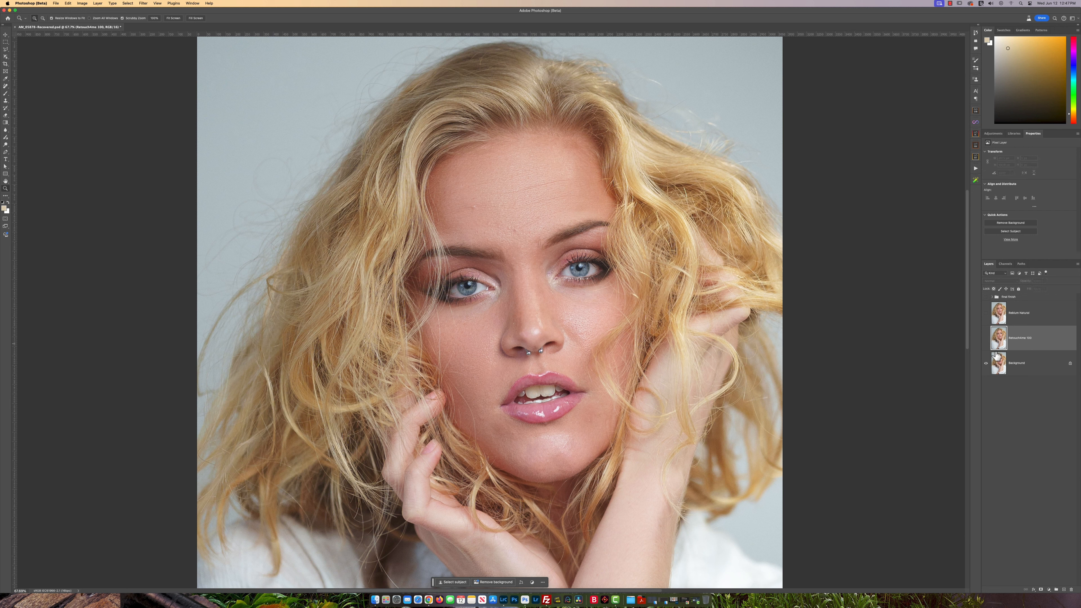
# - Duplicate the Background layer twice, naming the copies Retouch4me and Reblum
pyautogui.click(1039, 373)
pyautogui.press('super+j')
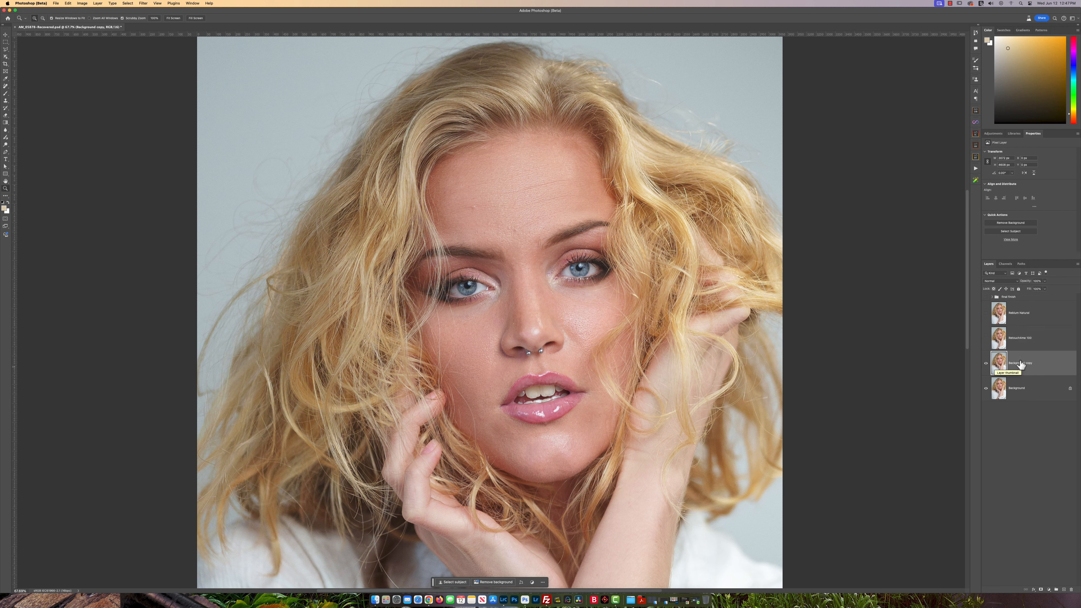
pyautogui.doubleClick(1021, 363)
pyautogui.click(1005, 421)
pyautogui.press('Return')
pyautogui.moveTo(1050, 540); pyautogui.dragTo(1063, 589)
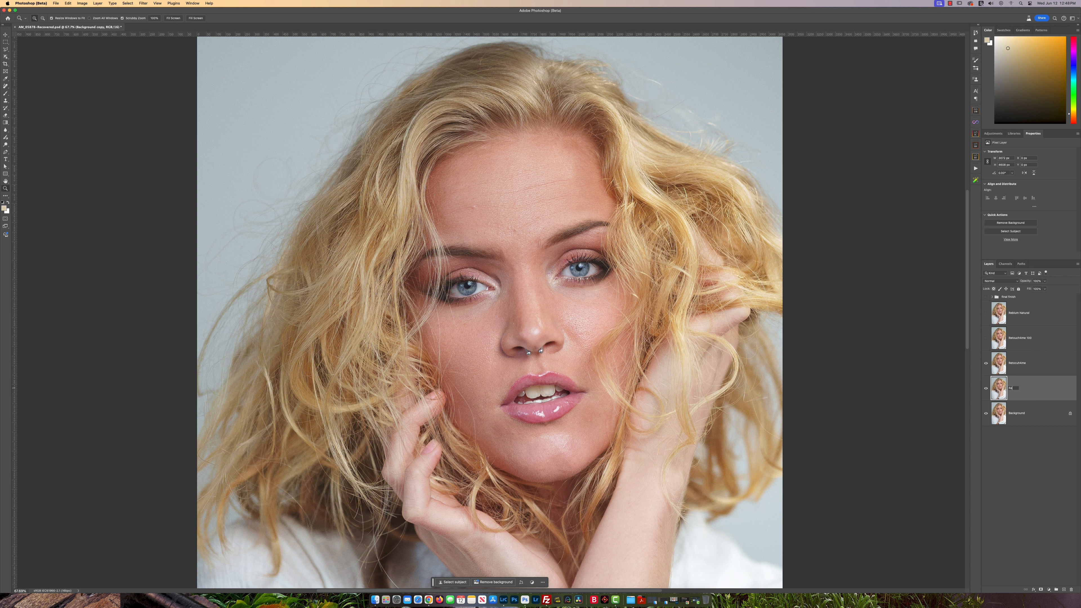
pyautogui.press('Return')
# - Apply the Reblum Retouch filter in the Fashion style to the new Reblum layer, inspecting the skin up close
pyautogui.click(143, 4)
pyautogui.moveTo(178, 167)
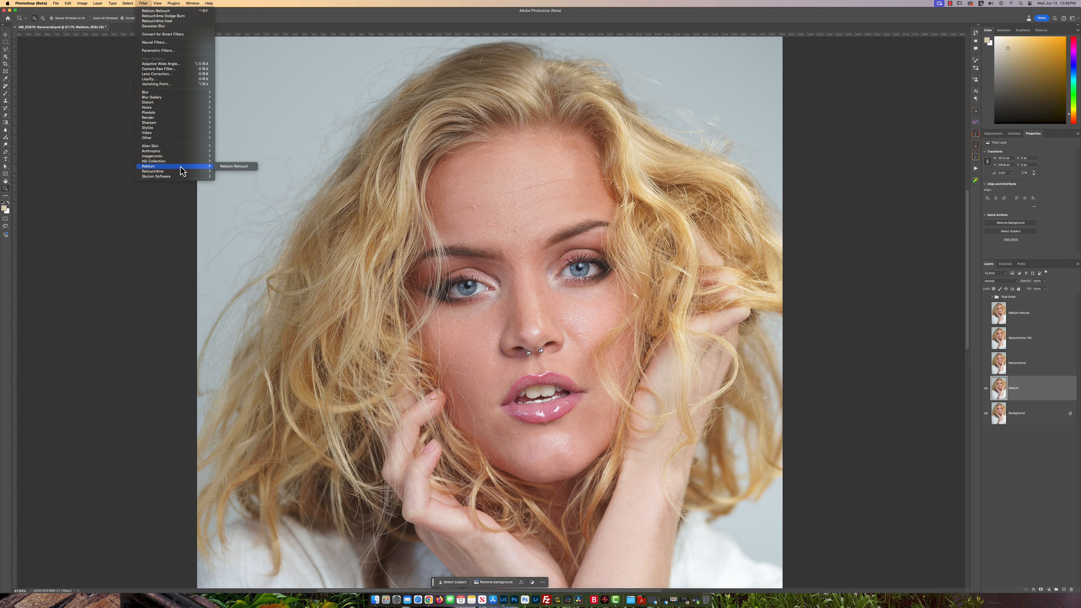
pyautogui.click(251, 166)
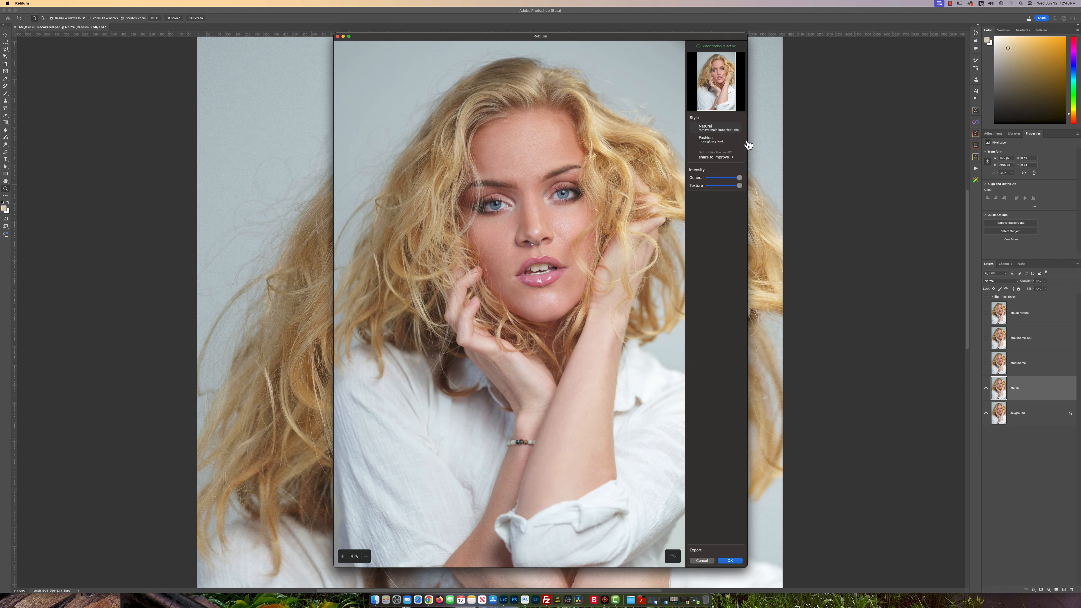
pyautogui.click(715, 142)
pyautogui.scroll(2, 510, 170)
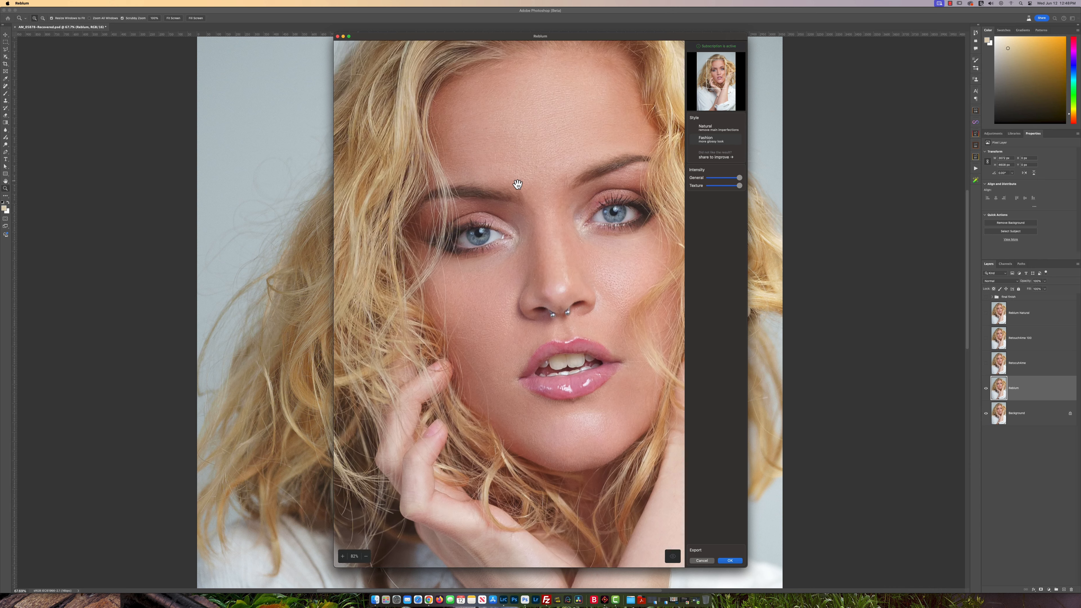
pyautogui.scroll(1, 528, 222)
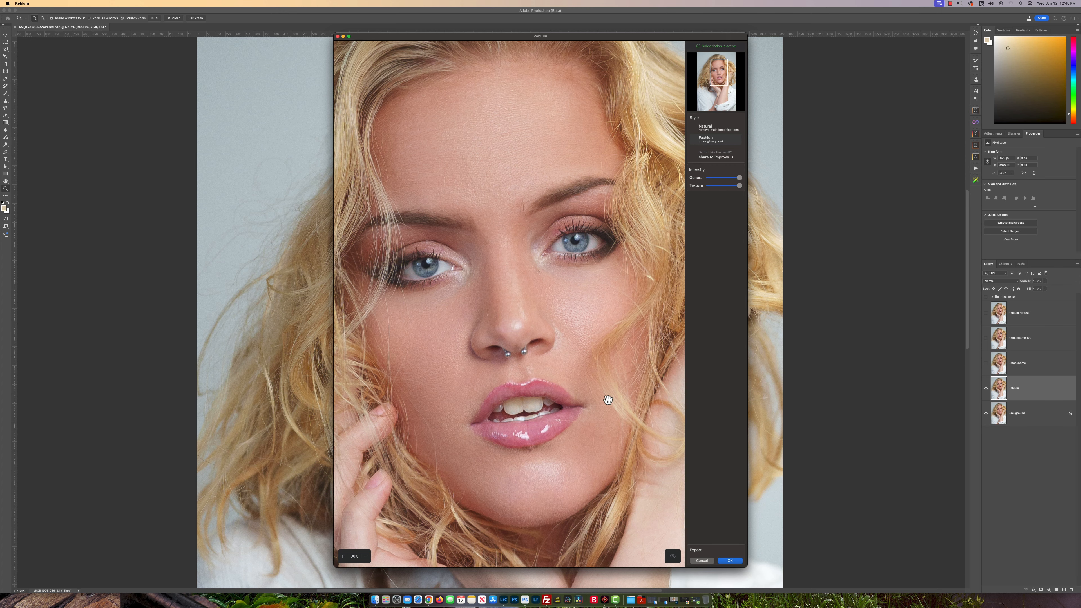
pyautogui.moveTo(520, 178); pyautogui.dragTo(556, 170)
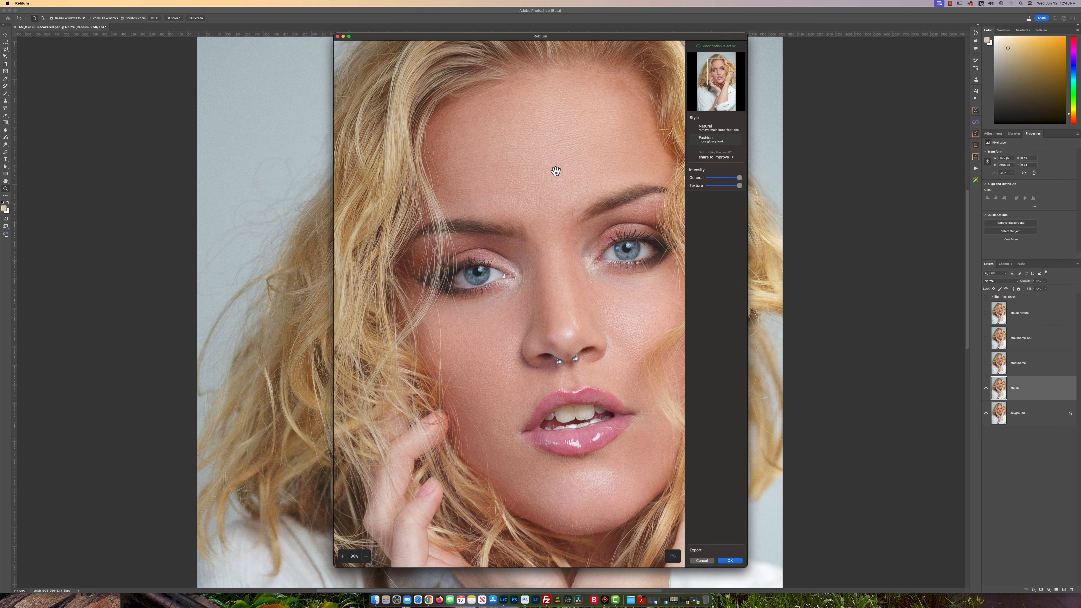
pyautogui.moveTo(534, 219); pyautogui.dragTo(482, 199)
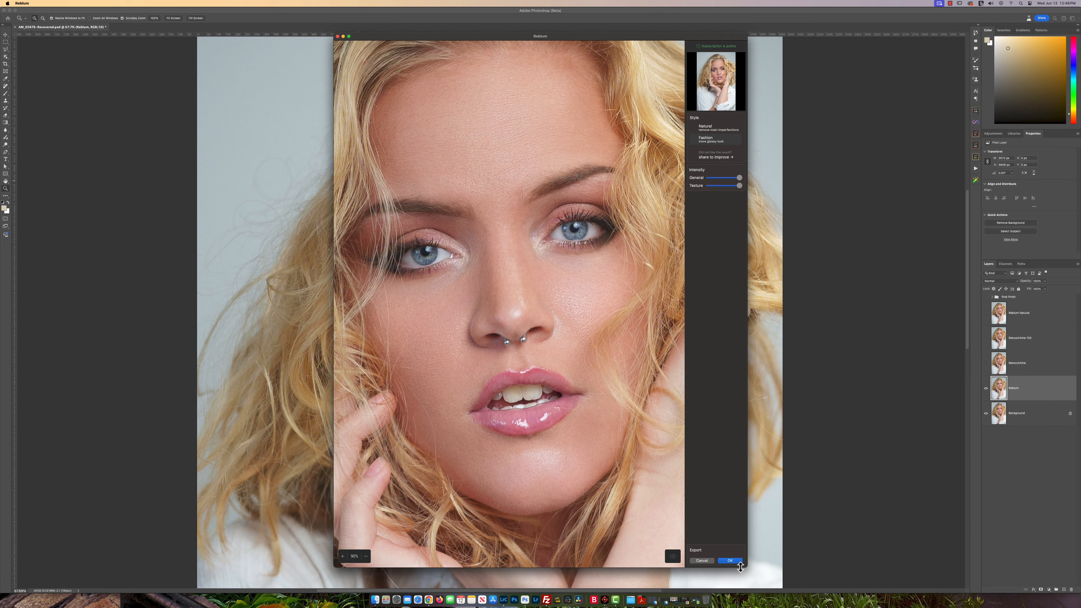
pyautogui.click(730, 561)
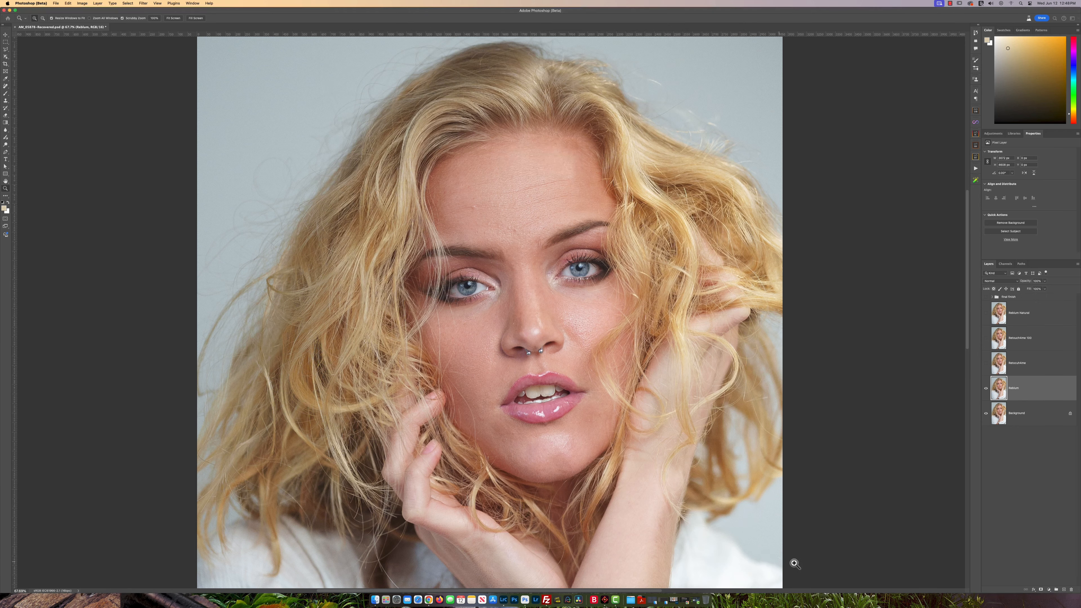
# - Rename the filtered layer as Reblum Fashion and move the Reblum Natural layer directly above it
pyautogui.doubleClick(1015, 390)
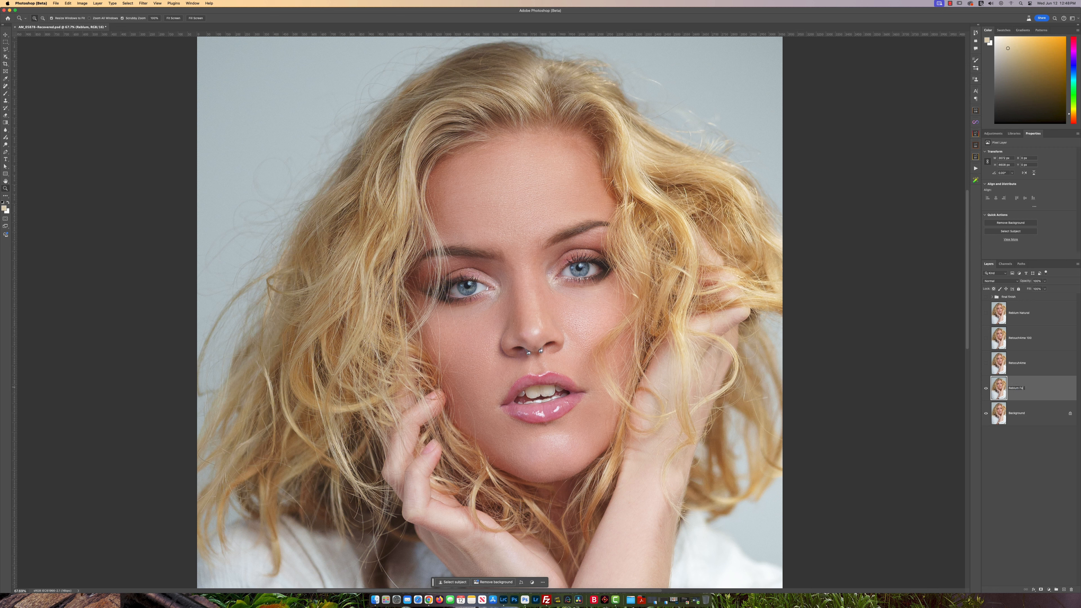
pyautogui.write('Fashion')
pyautogui.press('Return')
pyautogui.click(1043, 343)
pyautogui.moveTo(1050, 315); pyautogui.dragTo(1039, 391)
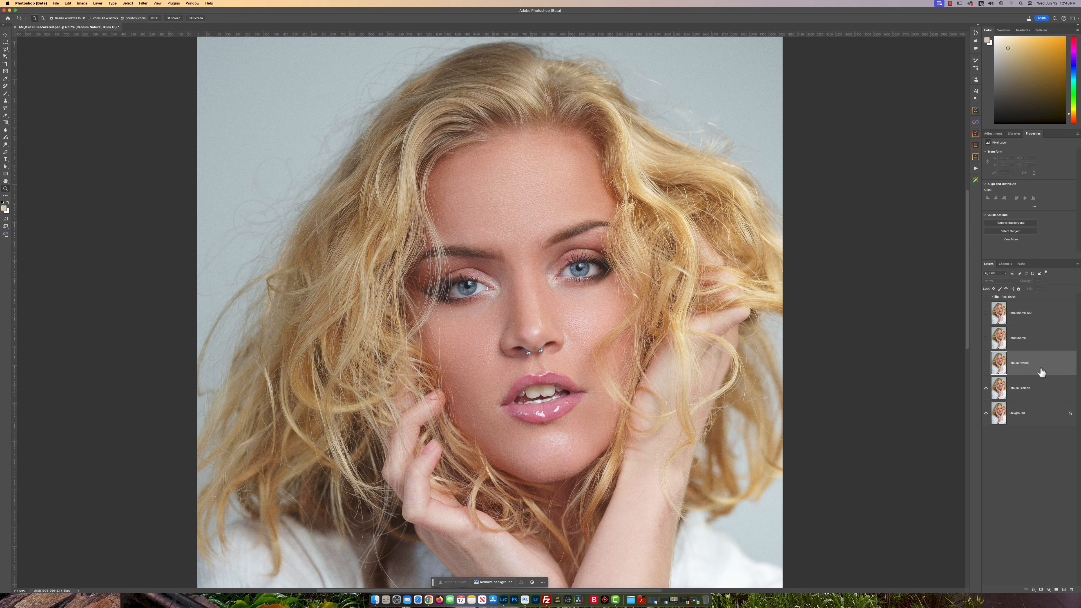
# - Hide the Reblum Fashion layer, then show the Retouch4me layer and place it above Retouch4me 100
pyautogui.click(986, 388)
pyautogui.click(1037, 324)
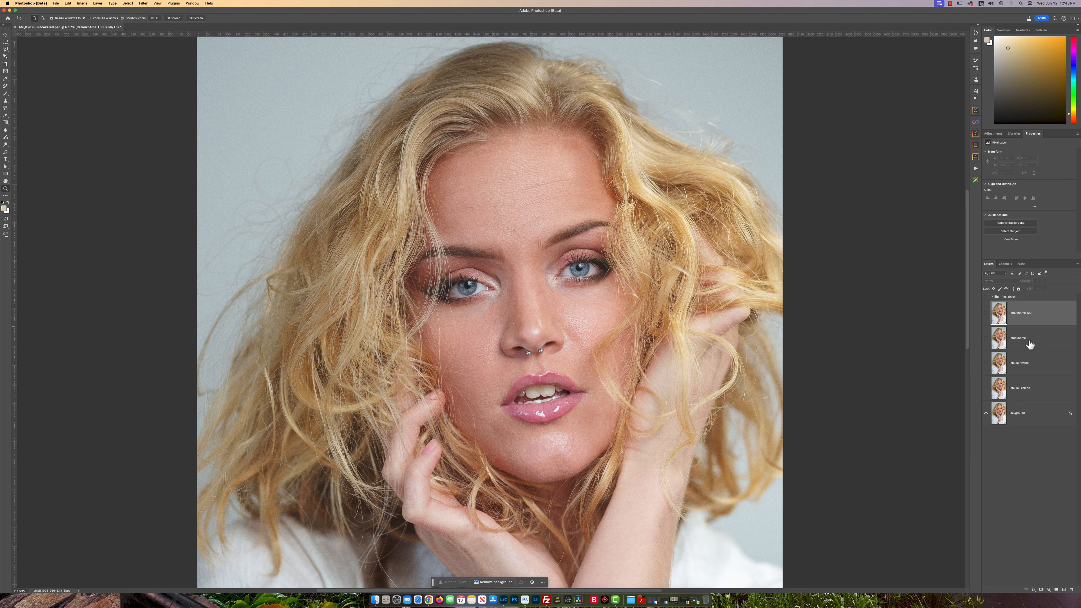
pyautogui.click(986, 338)
pyautogui.click(1037, 343)
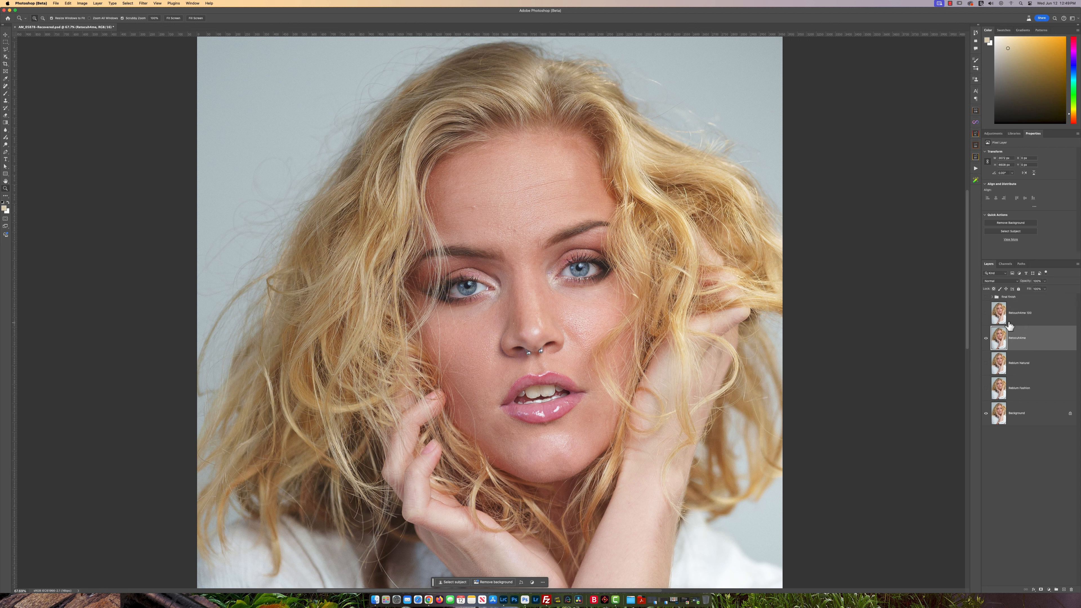
pyautogui.moveTo(1035, 315); pyautogui.dragTo(1036, 340)
pyautogui.click(1037, 312)
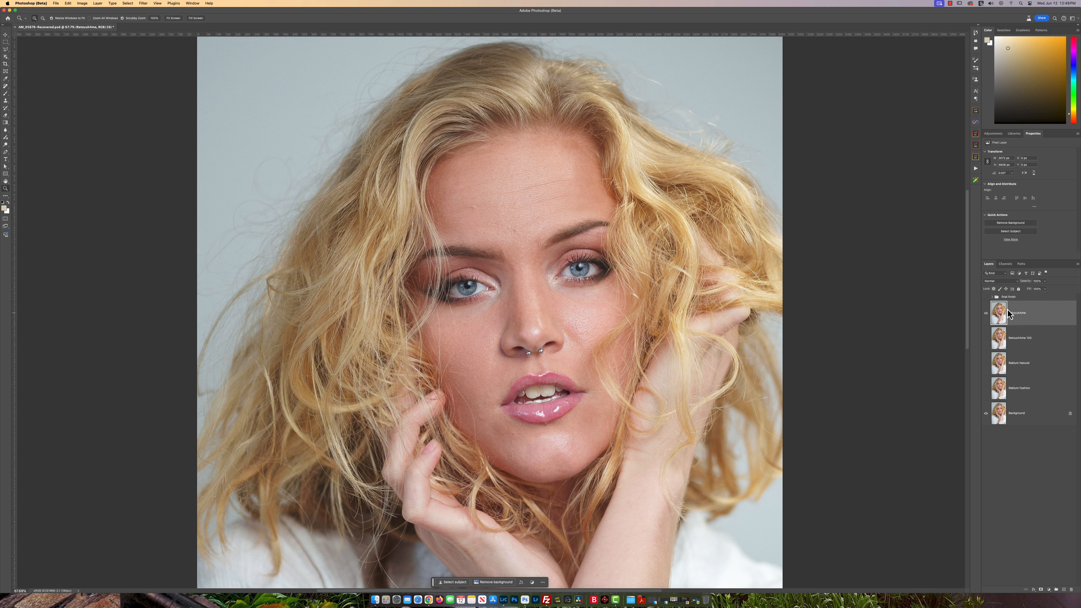
# - Apply Retouch4me Dodge Burn with Blend 200 to the Retouch4me layer, checking against the original, and rename the layer Retouch4me 200
pyautogui.click(143, 4)
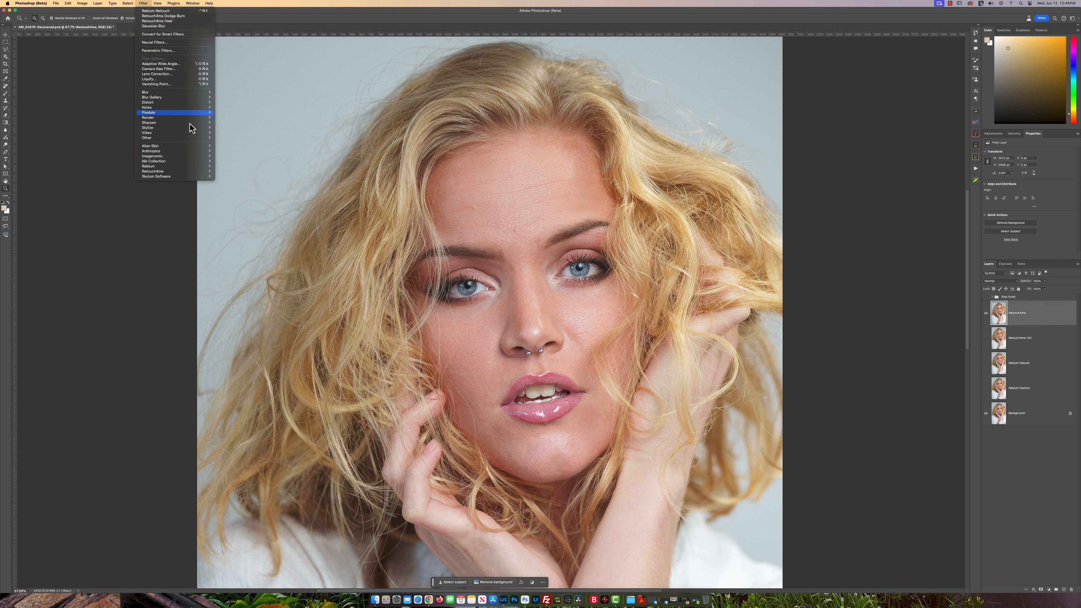
pyautogui.moveTo(196, 171)
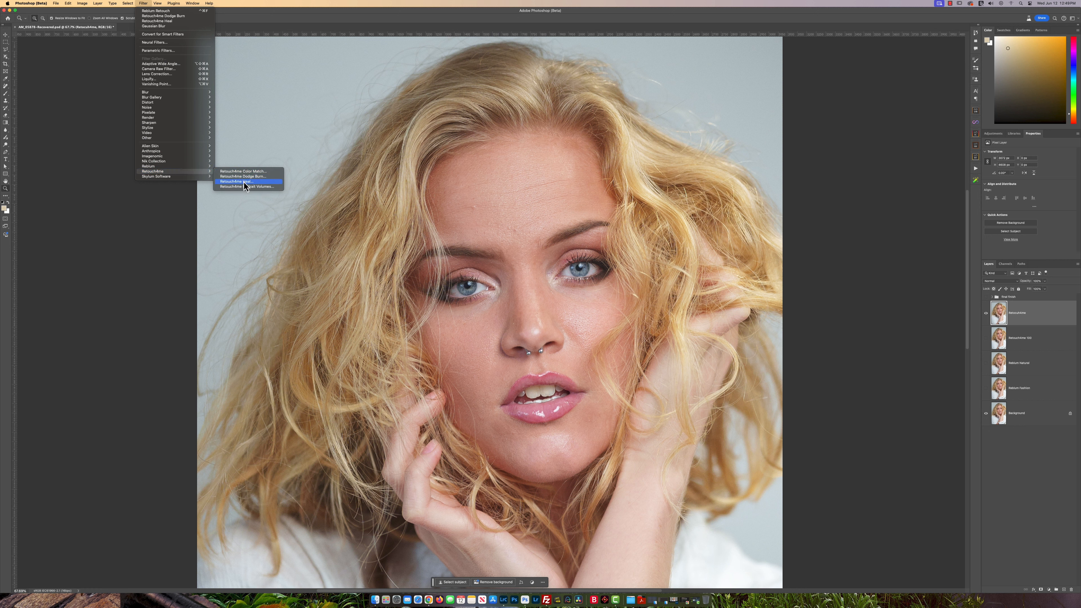
pyautogui.click(254, 177)
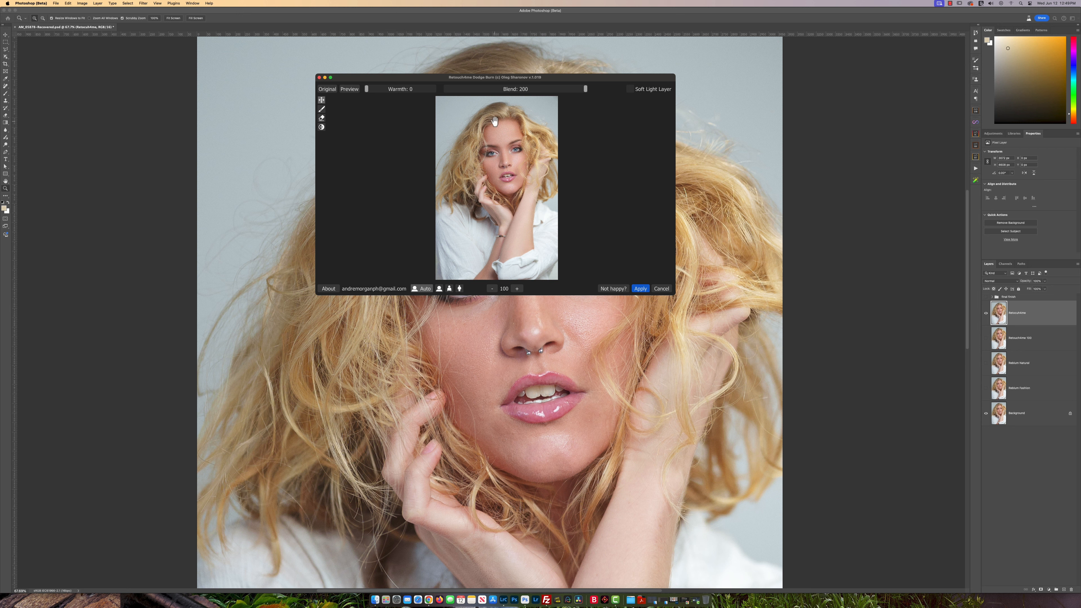
pyautogui.doubleClick(483, 79)
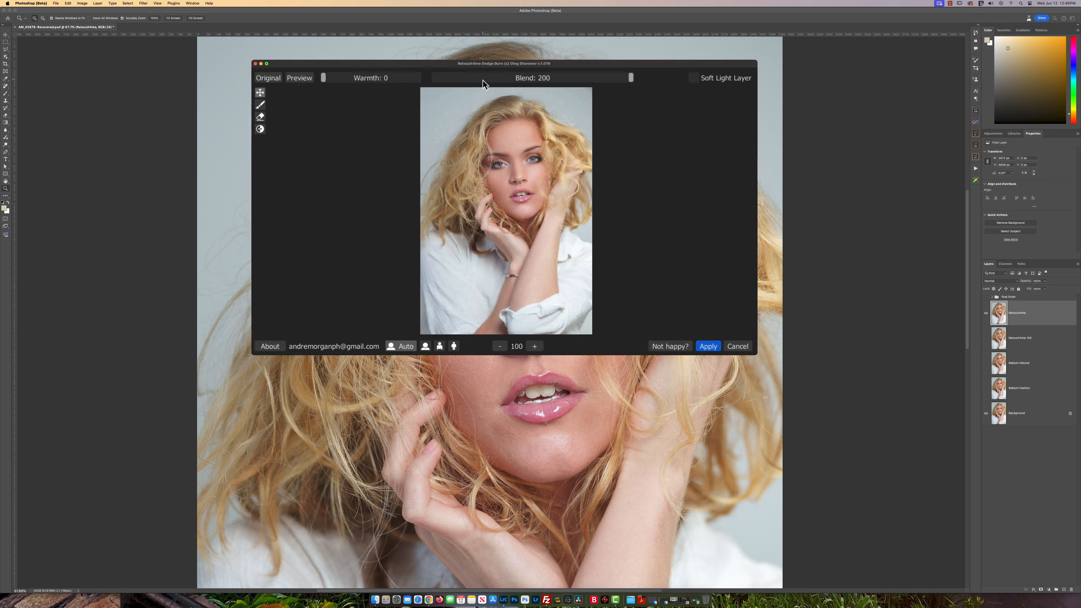
pyautogui.scroll(5, 575, 228)
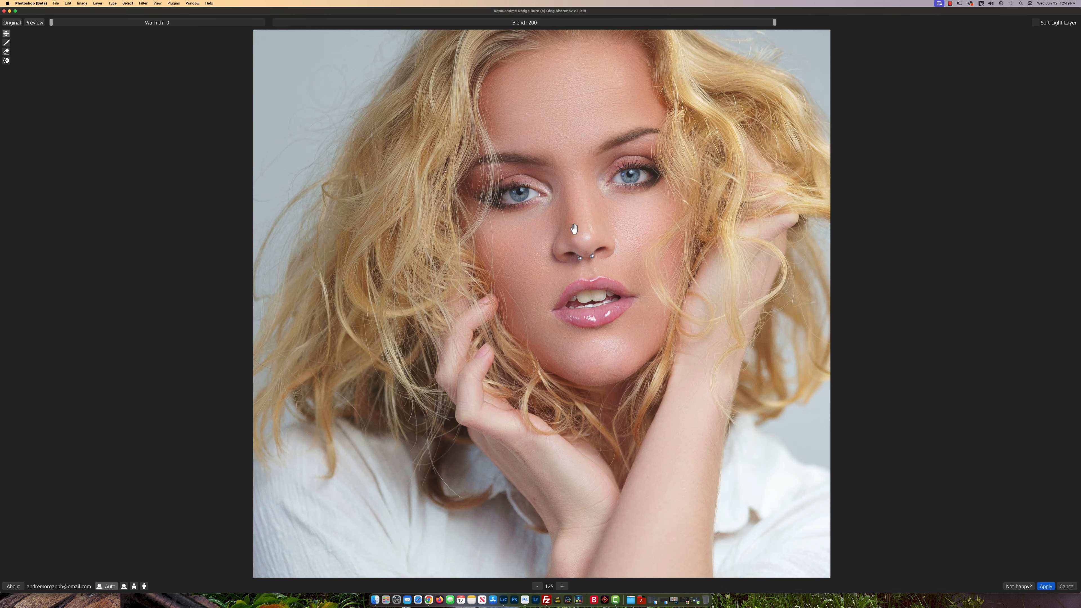
pyautogui.moveTo(601, 198); pyautogui.dragTo(531, 252)
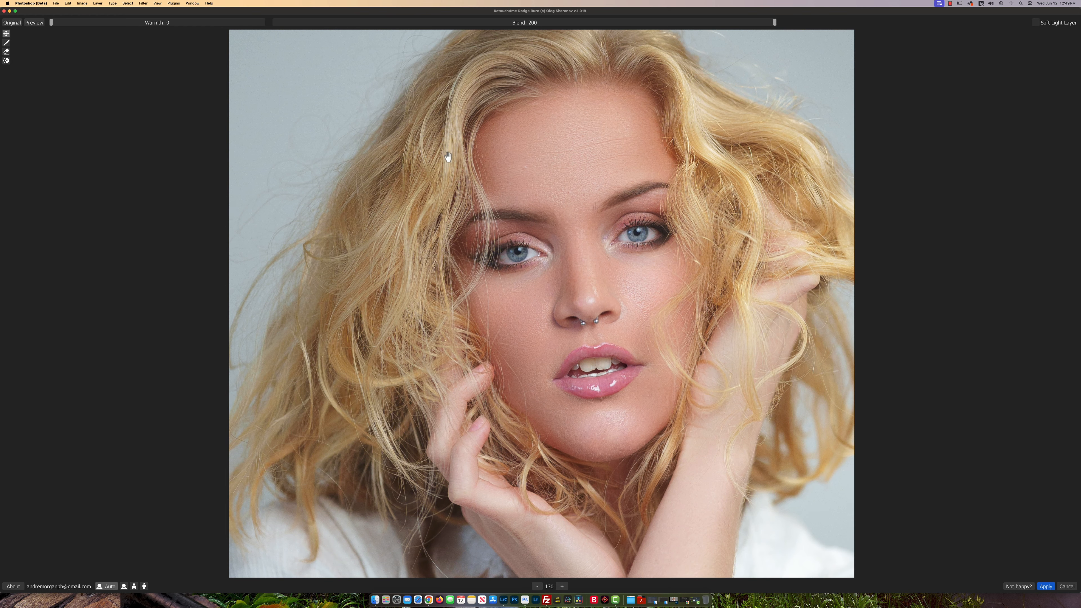
pyautogui.click(12, 24)
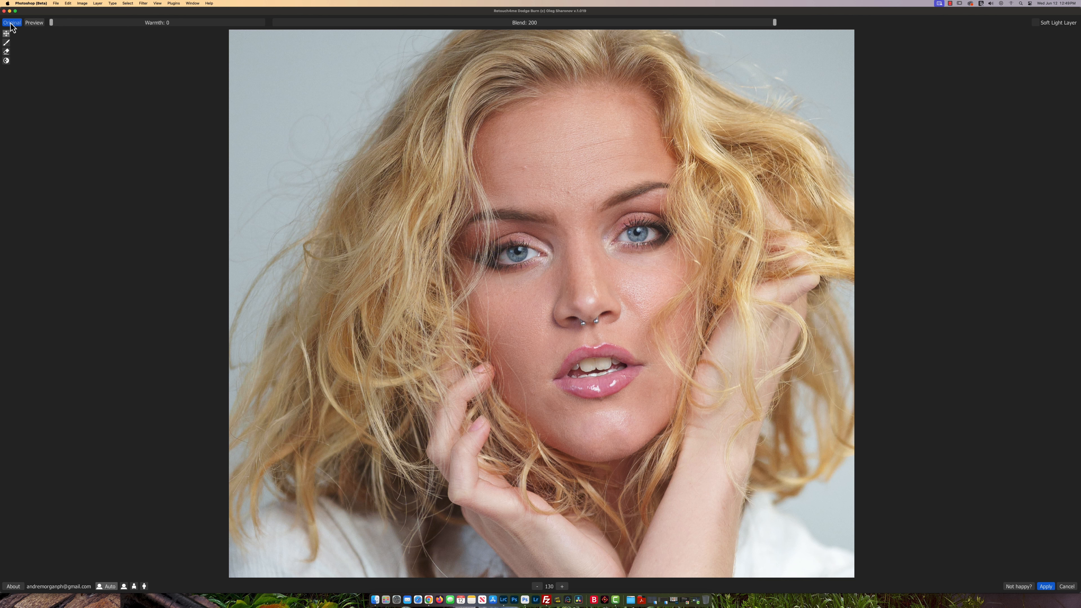
pyautogui.click(11, 23)
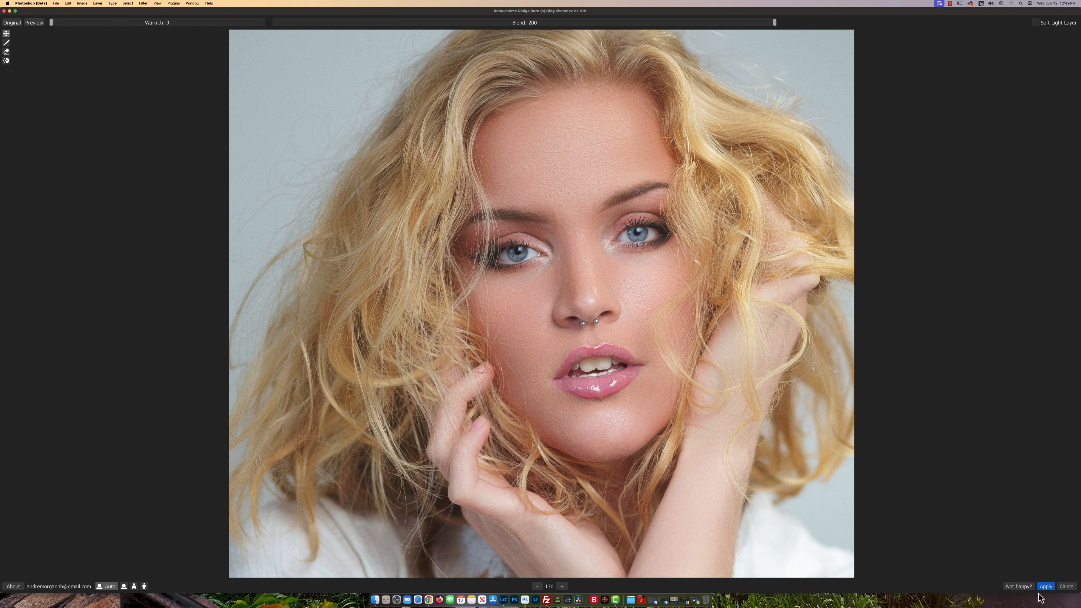
pyautogui.click(1045, 586)
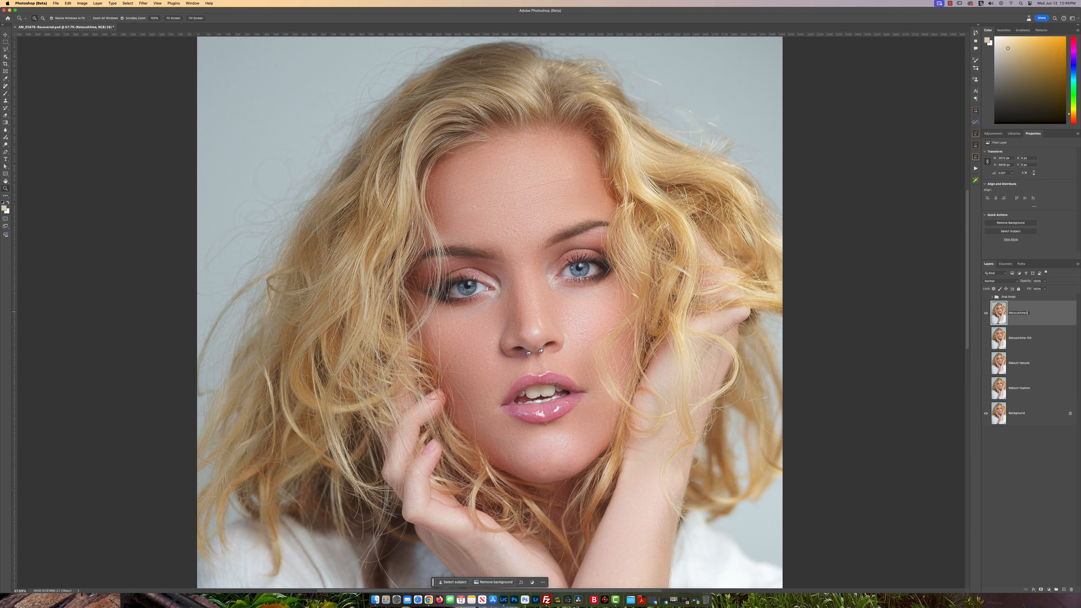
pyautogui.press('Return')
# - Compare Retouch4me 200 with Retouch4me 100 up close by toggling visibility, leaving both layers hidden
pyautogui.click(985, 314)
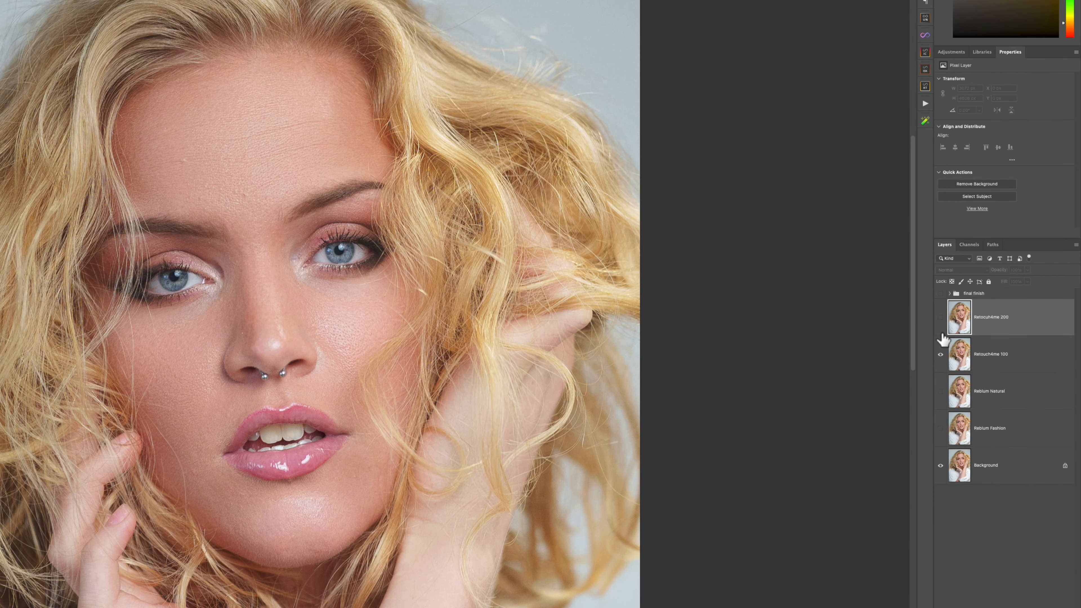
pyautogui.click(940, 318)
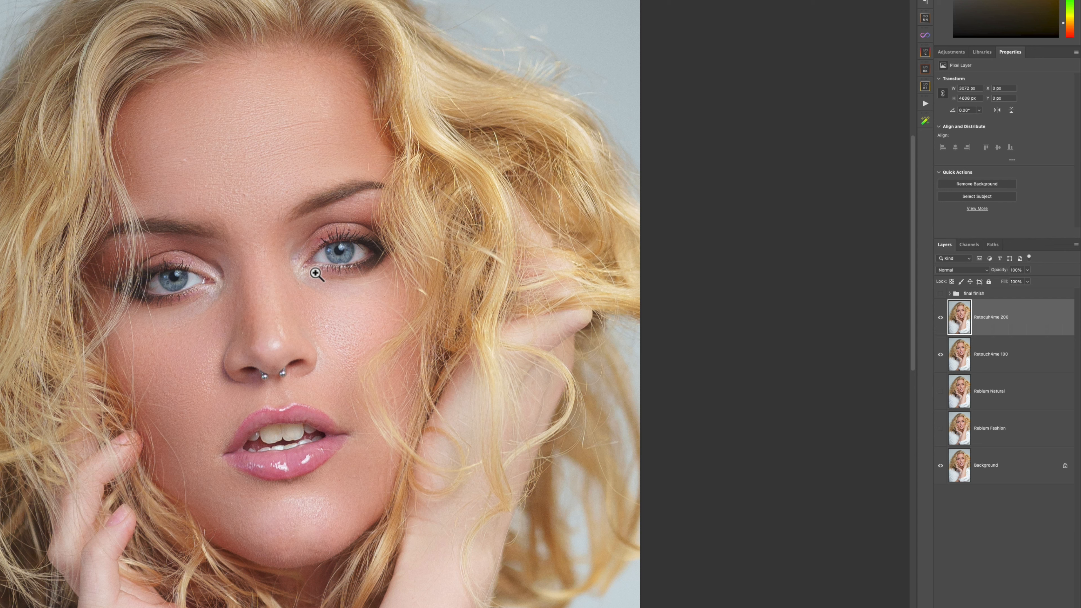
pyautogui.scroll(3, 275, 288)
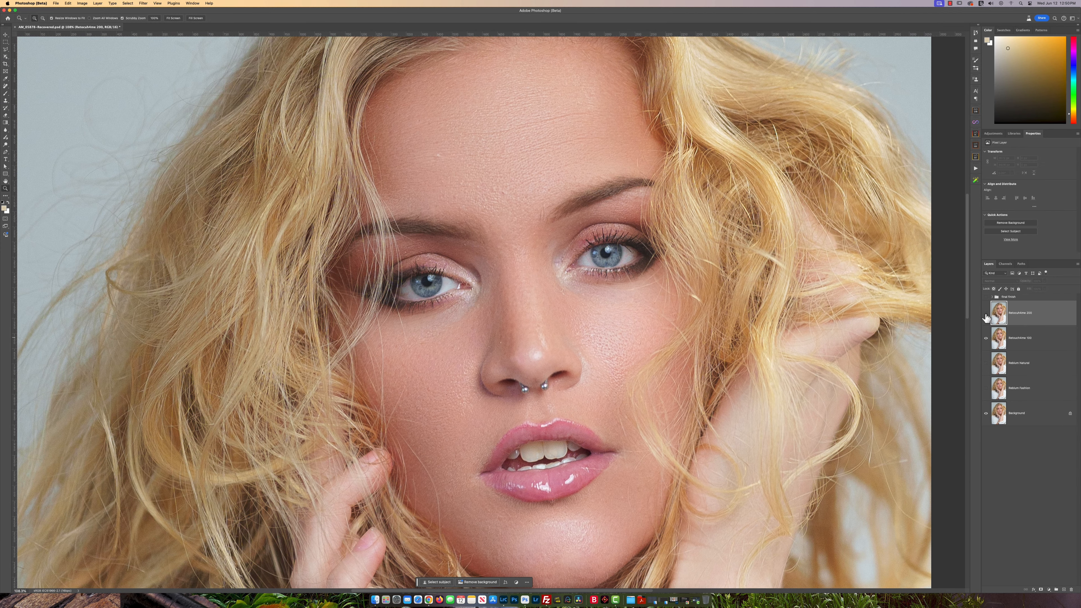
pyautogui.click(986, 314)
pyautogui.click(986, 314)
pyautogui.click(985, 314)
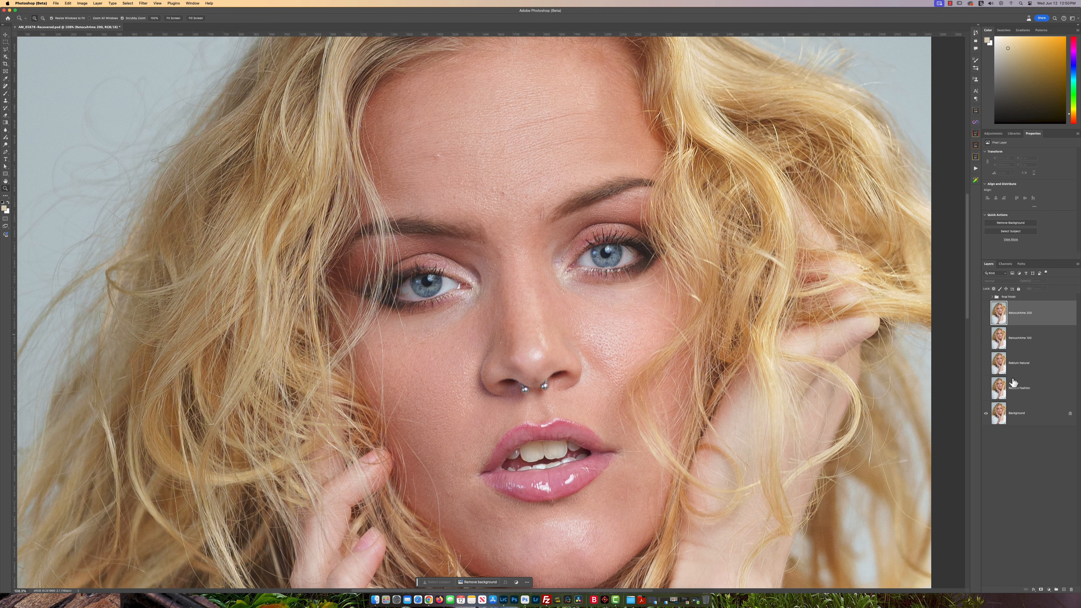
# - Move Reblum Natural below Reblum Fashion and compare the two by toggling Fashion, leaving both layers visible
pyautogui.moveTo(1032, 371); pyautogui.dragTo(1034, 393)
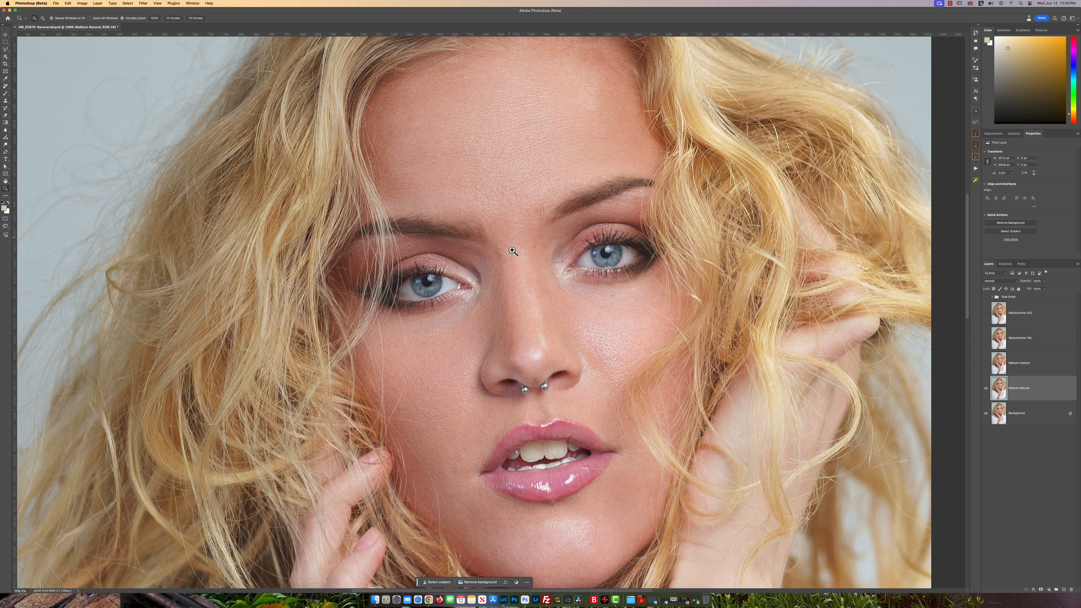
pyautogui.click(986, 364)
pyautogui.click(986, 364)
pyautogui.click(986, 365)
pyautogui.click(986, 364)
pyautogui.click(986, 365)
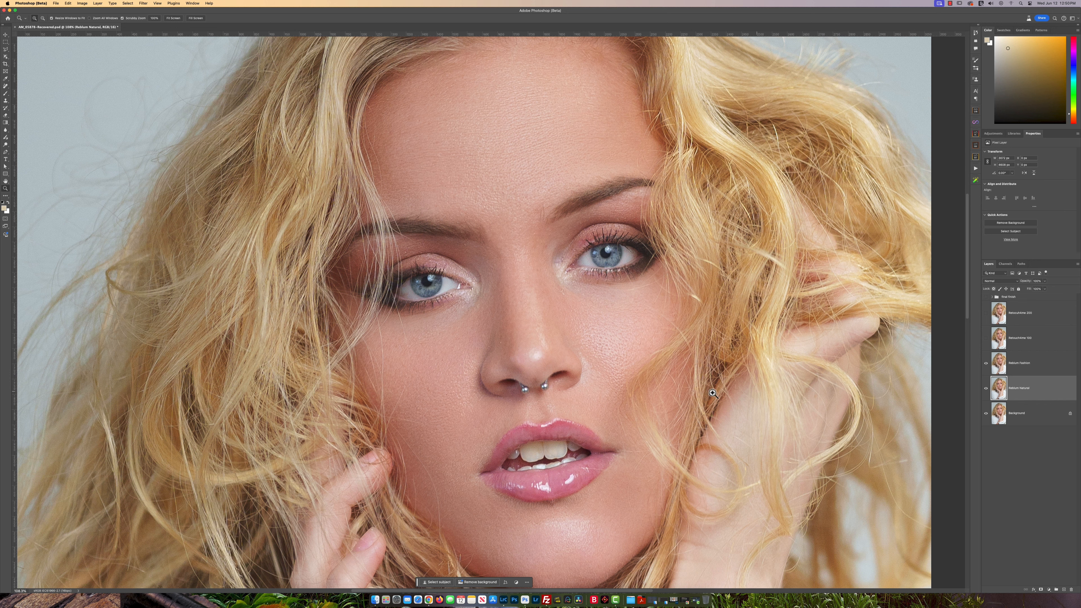
# - Examine the Reblum Fashion skin retouch on the face at several zoom levels
pyautogui.keyDown('alt'); pyautogui.click(554, 362); pyautogui.keyUp('alt')
pyautogui.click(554, 363)
pyautogui.keyDown('alt'); pyautogui.click(553, 363); pyautogui.keyUp('alt')
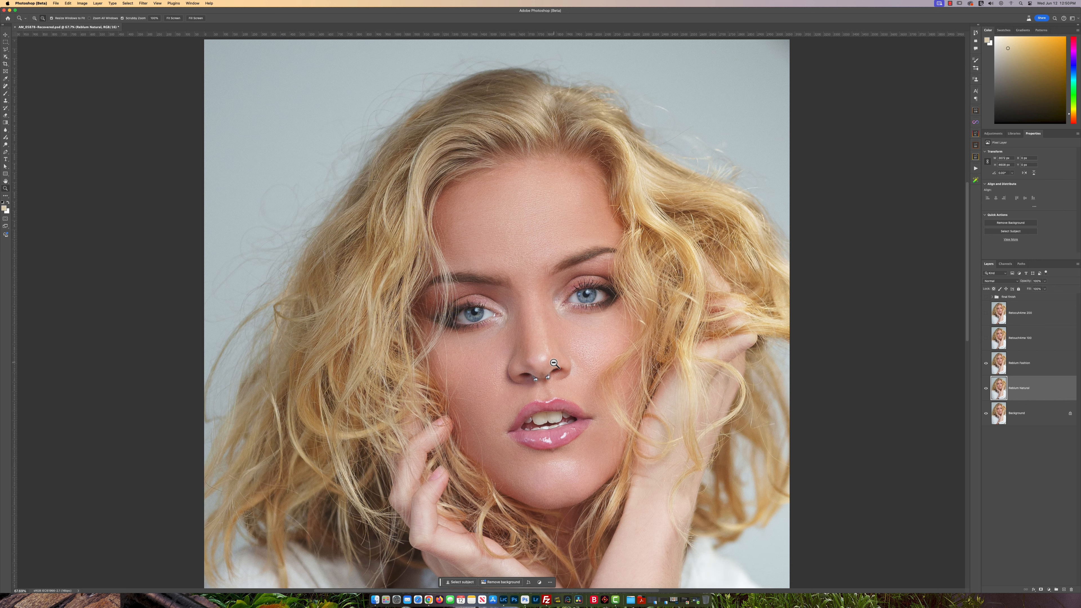
pyautogui.keyDown('alt'); pyautogui.click(554, 363); pyautogui.keyUp('alt')
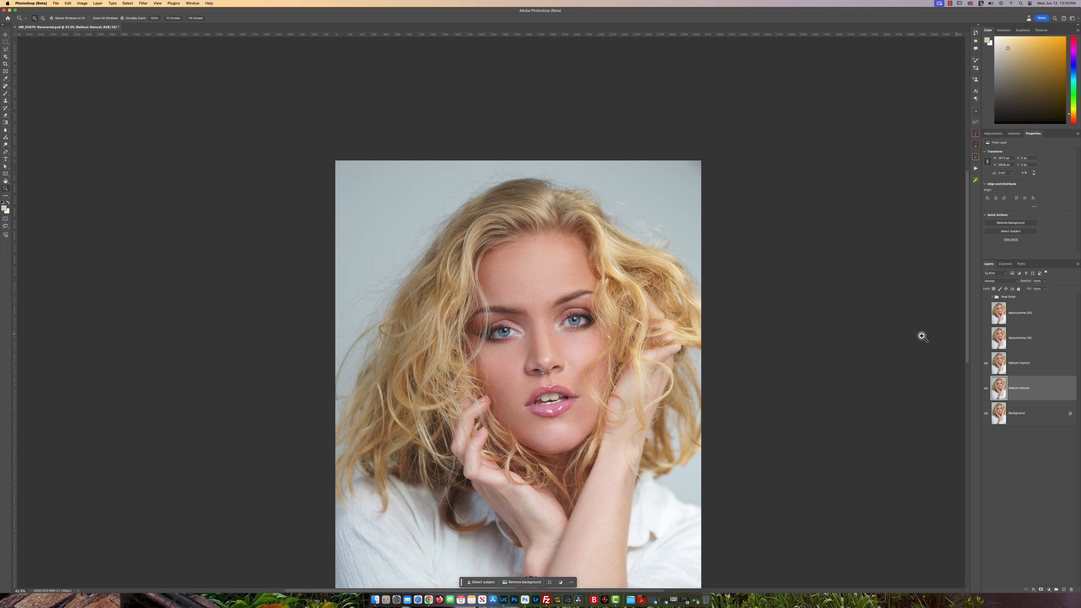
pyautogui.scroll(-2, 563, 354)
pyautogui.click(561, 316)
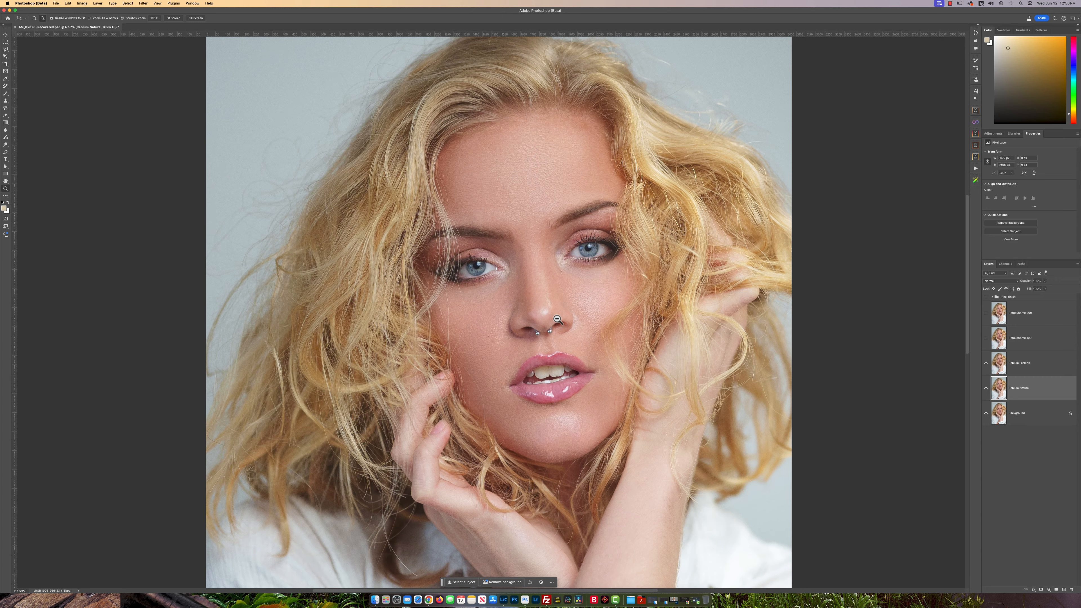
pyautogui.click(567, 318)
pyautogui.keyDown('alt'); pyautogui.click(567, 318); pyautogui.keyUp('alt')
pyautogui.click(578, 300)
pyautogui.keyDown('alt'); pyautogui.click(578, 300); pyautogui.keyUp('alt')
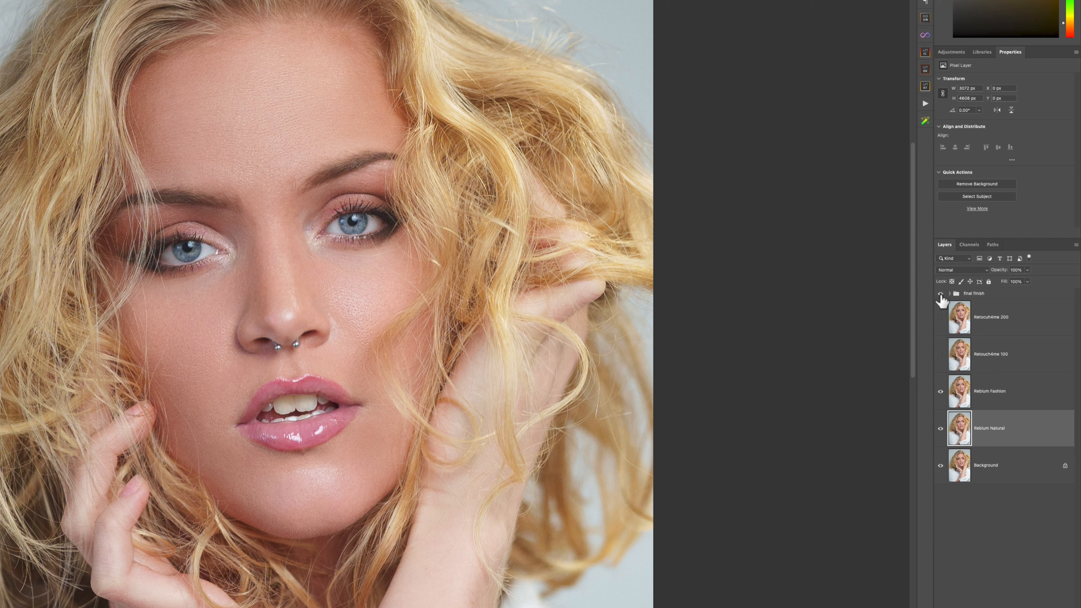
# - Preview the final finish group over Reblum Fashion and Reblum Natural, leaving only the group and Natural visible above the Background
pyautogui.click(940, 294)
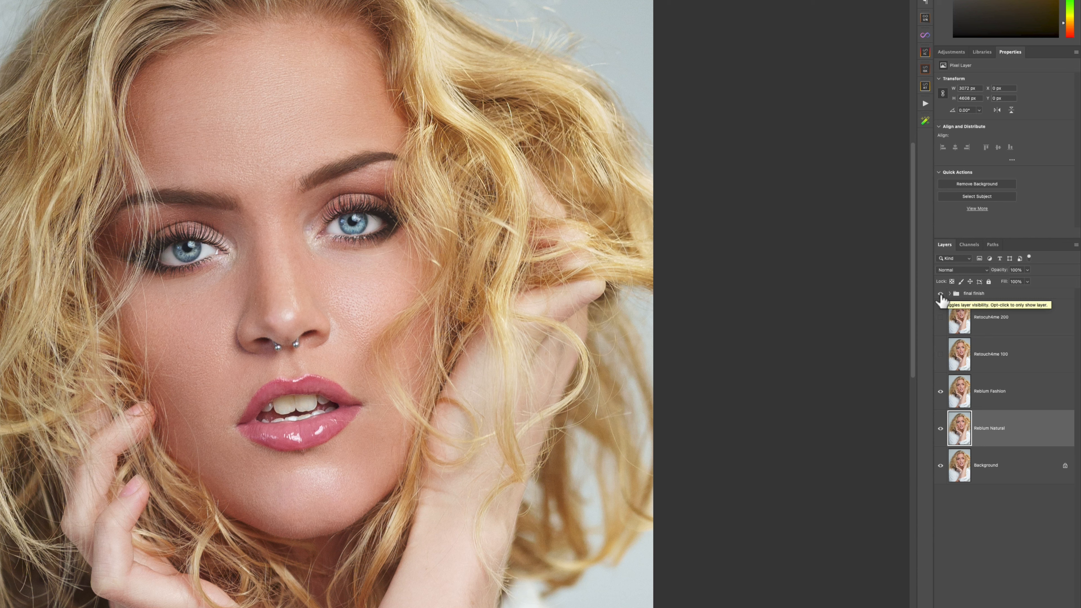
pyautogui.click(940, 293)
pyautogui.click(941, 393)
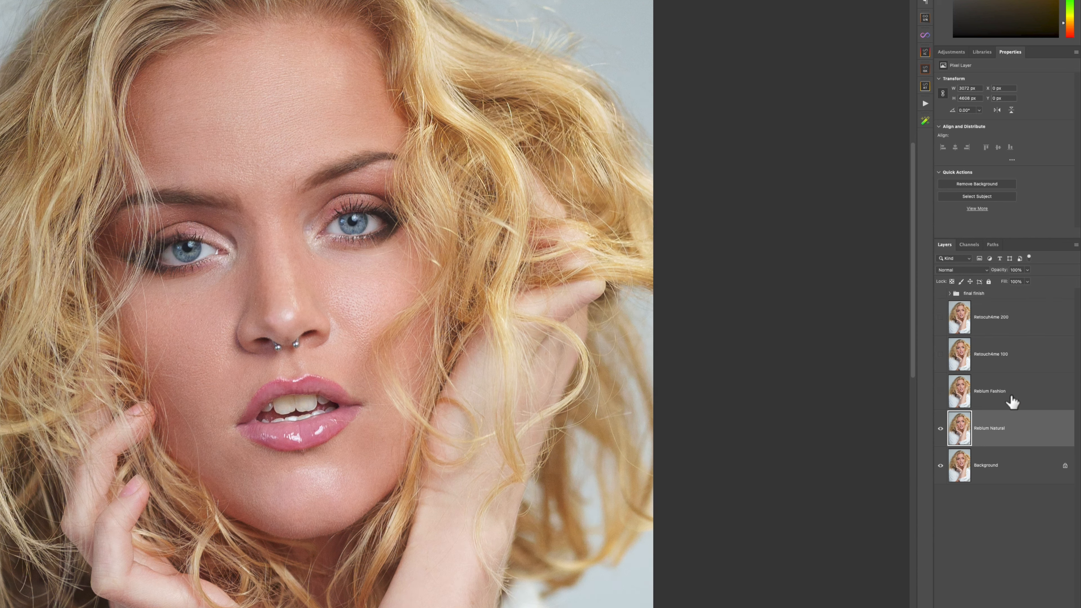
pyautogui.click(940, 293)
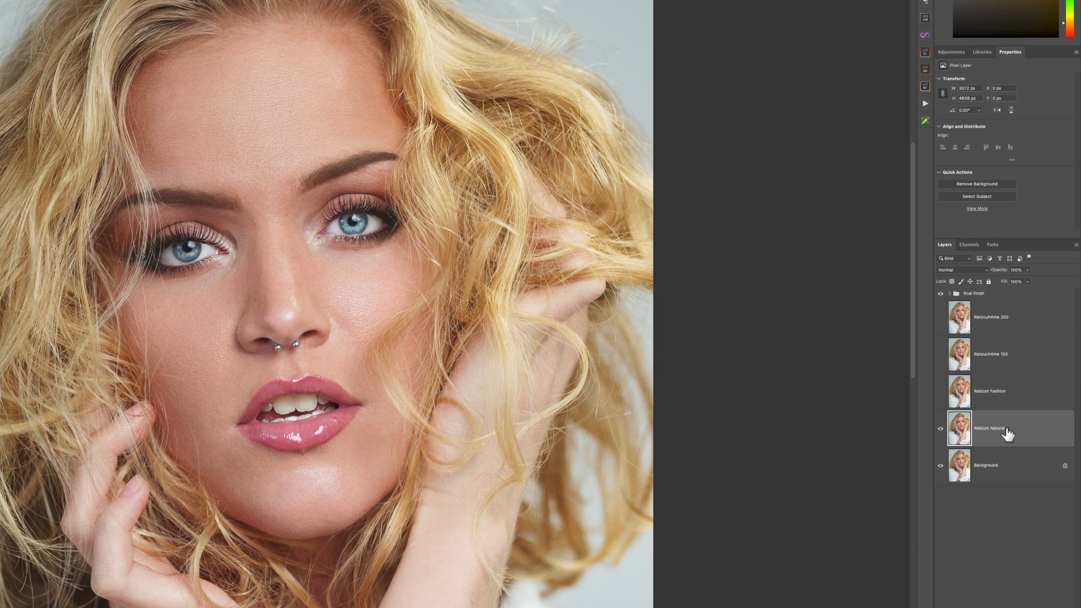
pyautogui.click(940, 392)
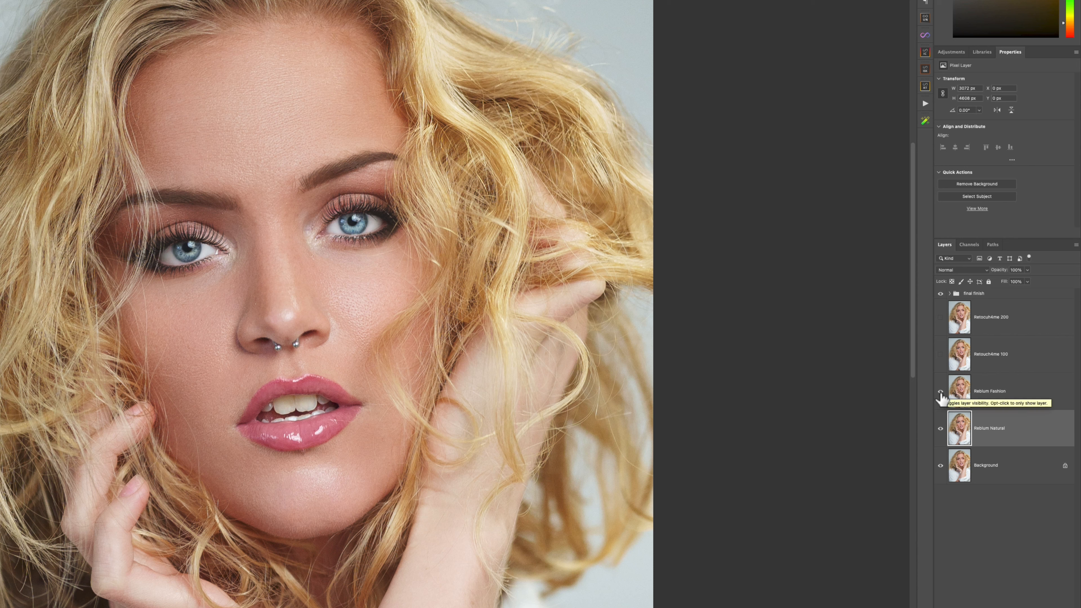
pyautogui.click(940, 392)
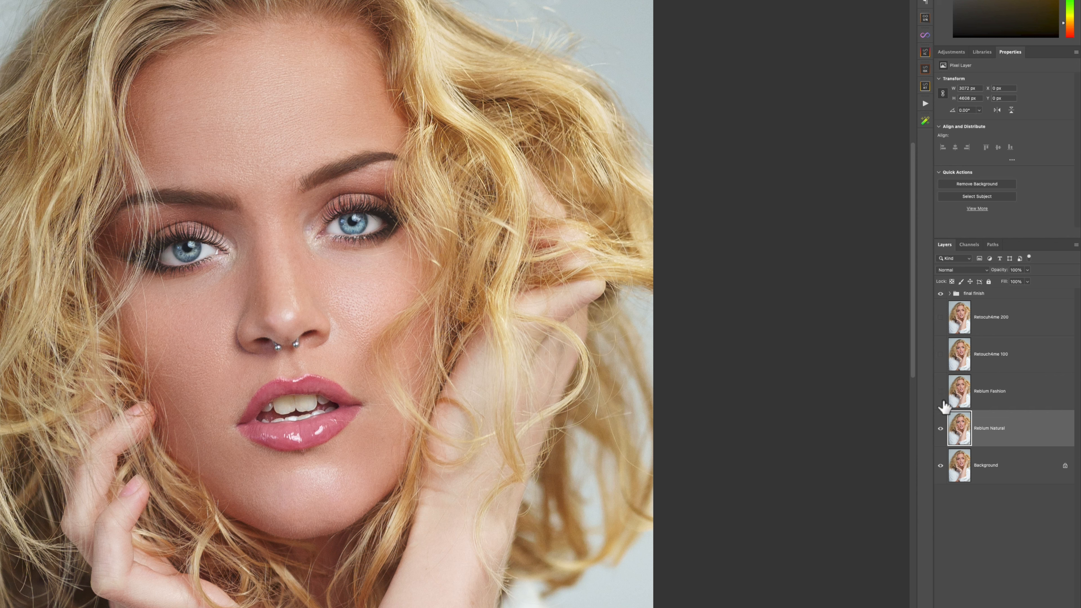
# - Hide Reblum Natural, show Retouch4me 100 and 200 under the final finish group, and inspect the forehead up close
pyautogui.click(940, 428)
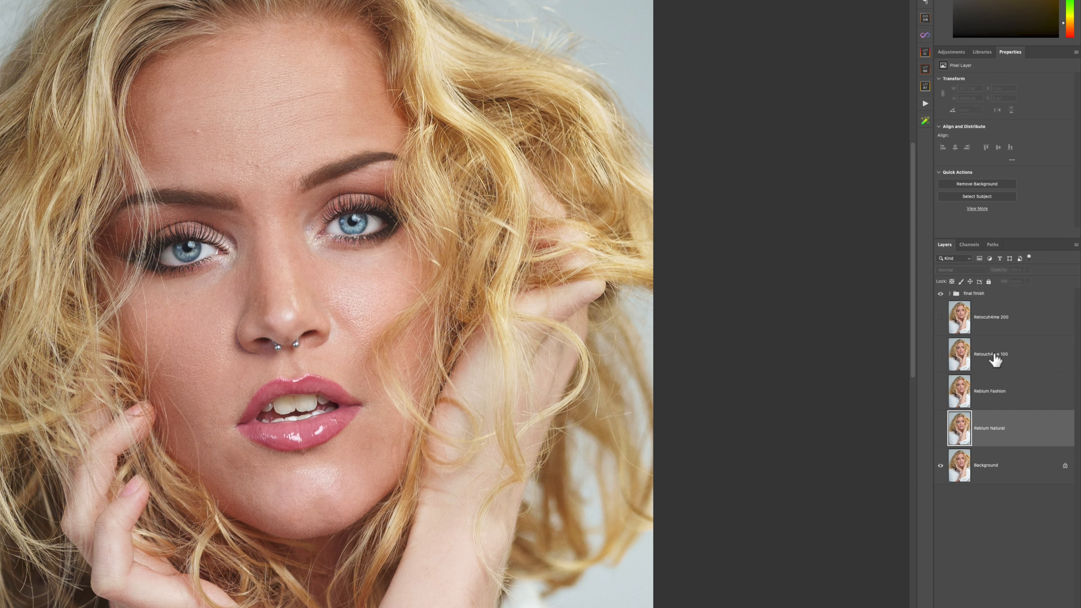
pyautogui.click(941, 354)
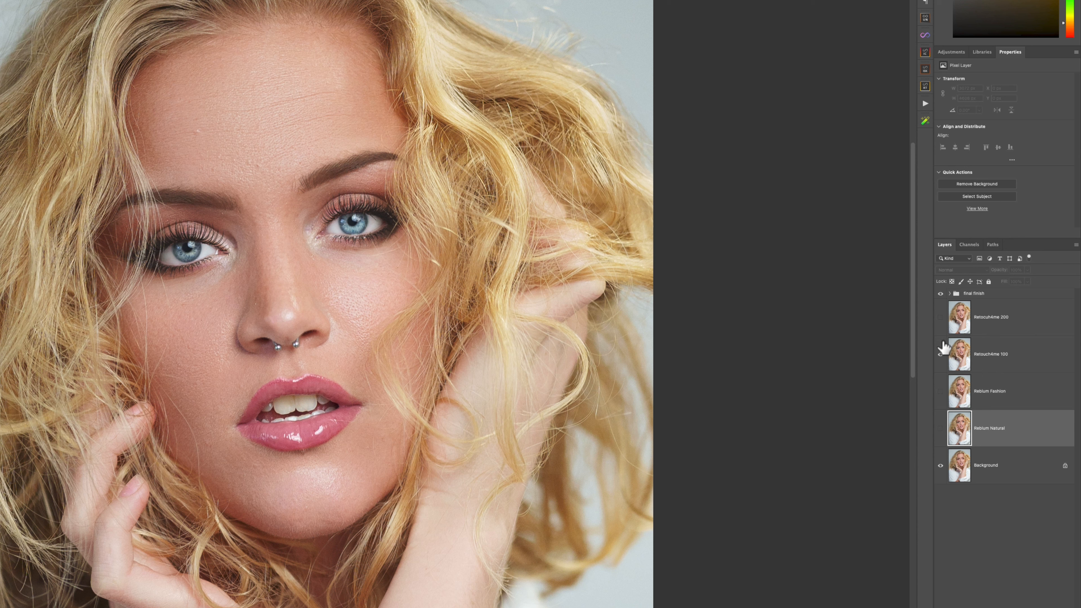
pyautogui.click(942, 317)
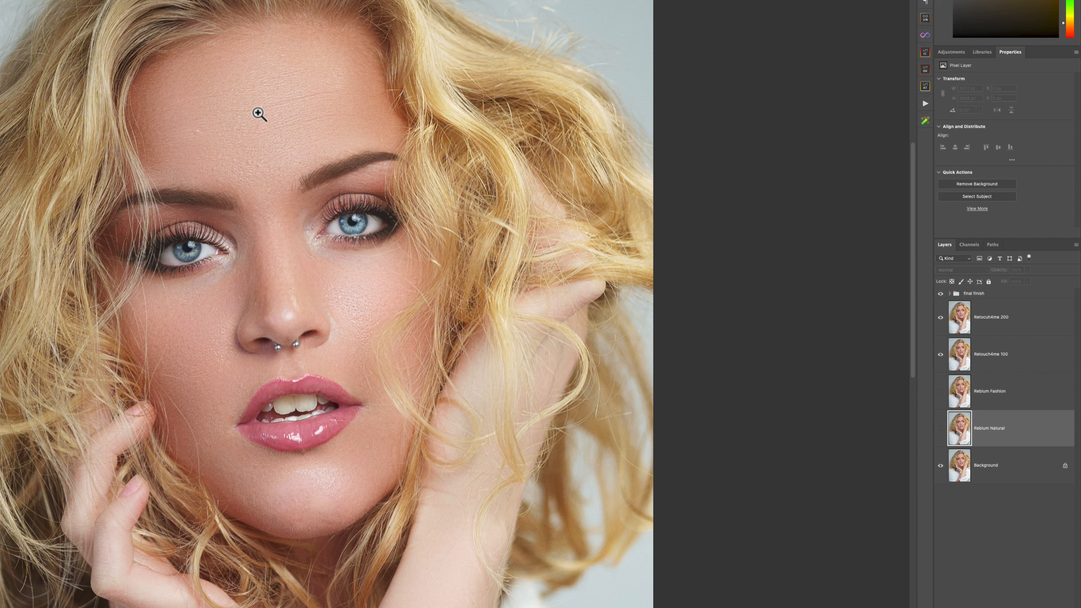
pyautogui.moveTo(270, 108); pyautogui.dragTo(285, 107)
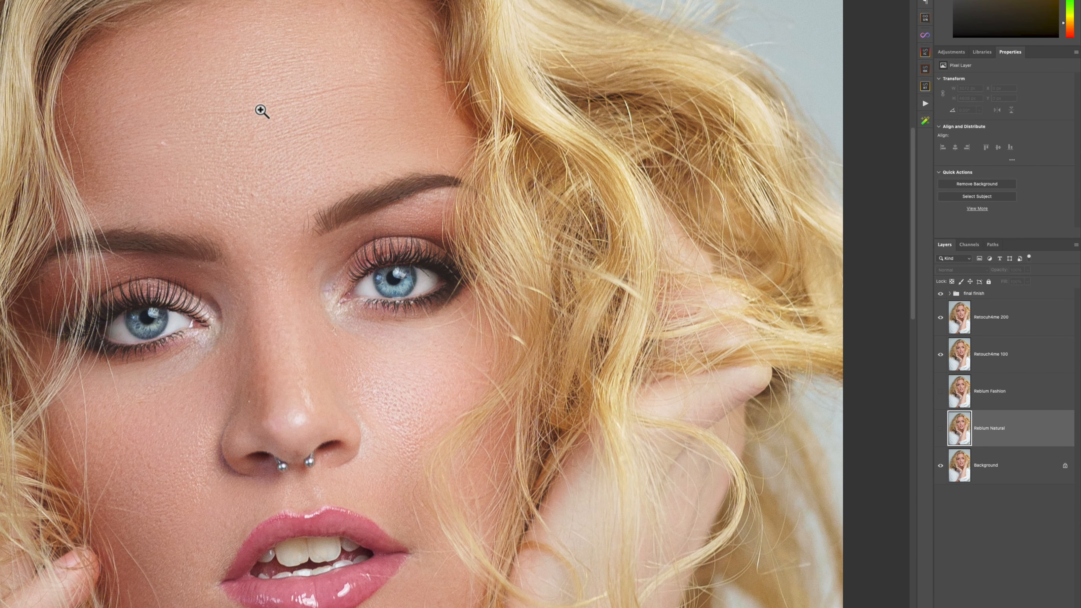
# - Compare Retouch4me 200 with Reblum Fashion under the final finish group by switching layer visibility, keeping Retouch4me 100 hidden
pyautogui.click(941, 318)
pyautogui.click(941, 354)
pyautogui.click(940, 391)
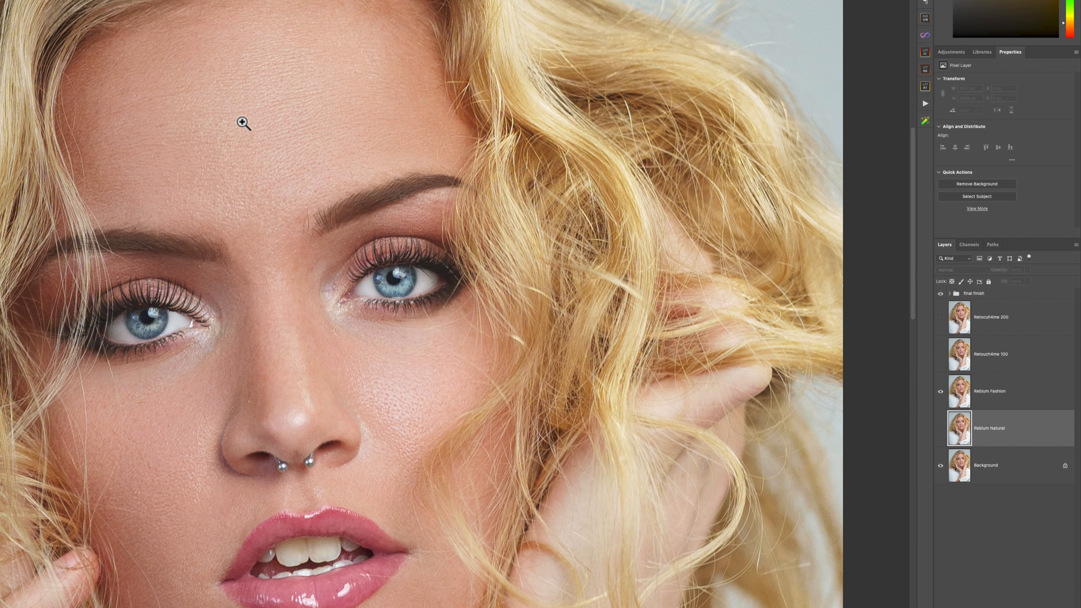
pyautogui.click(940, 318)
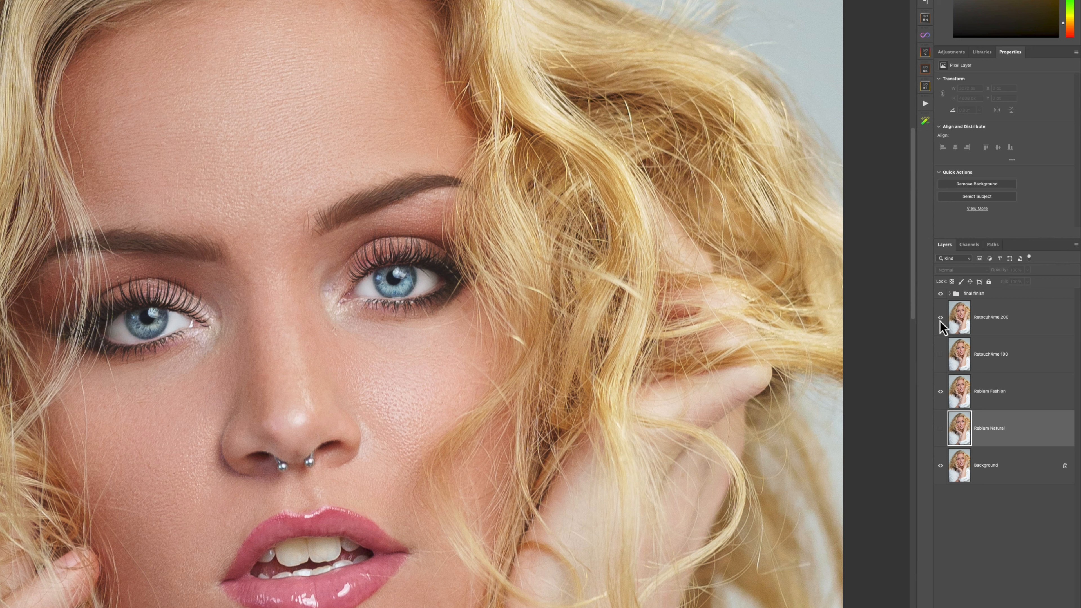